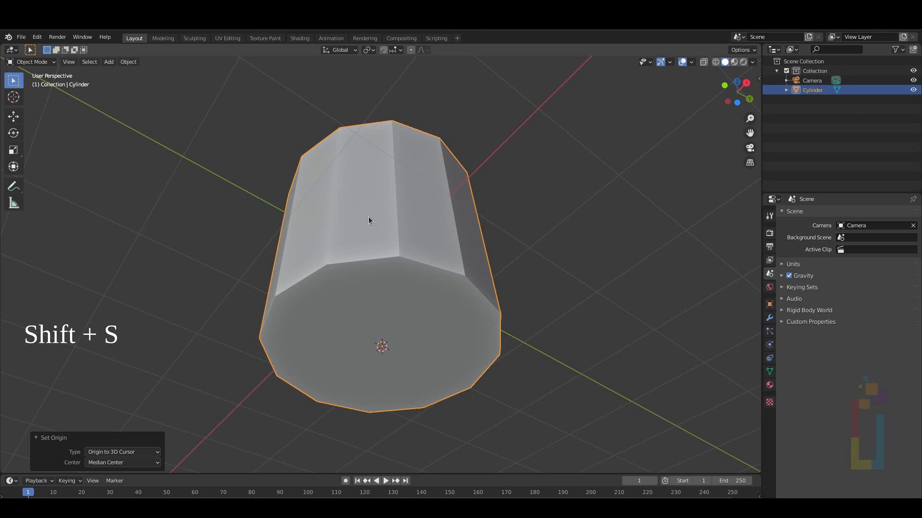
Snap the 3D cursor to the world origin and clear the cylinder's location
key("shift+s")
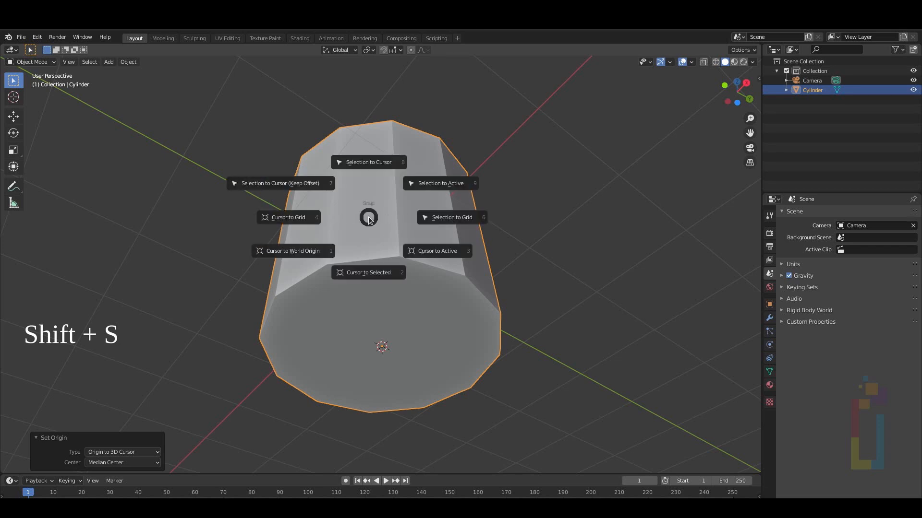
left_click(292, 252)
key("alt+g")
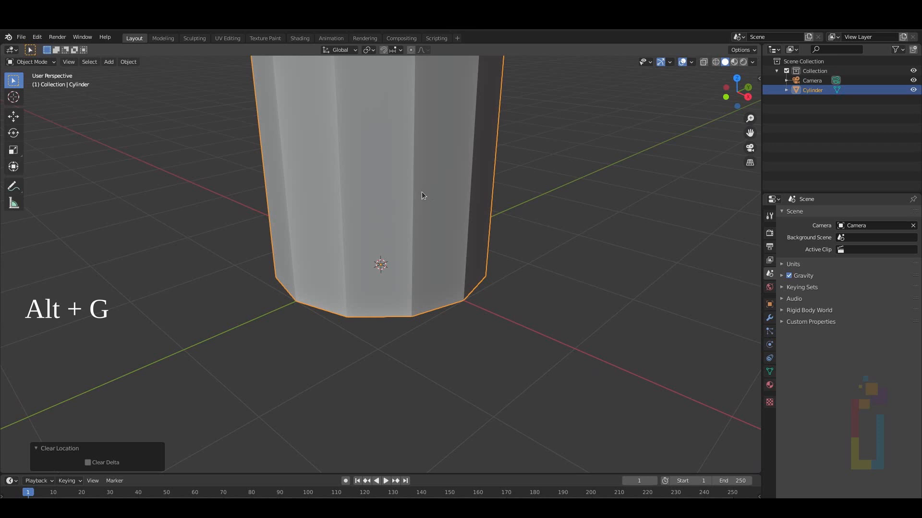
Split the 3D viewport vertically through its middle and switch the new second area to the Shader Editor
scroll(421, 192, "down", 1)
middle_click_drag(396, 210, 414, 286, "shift")
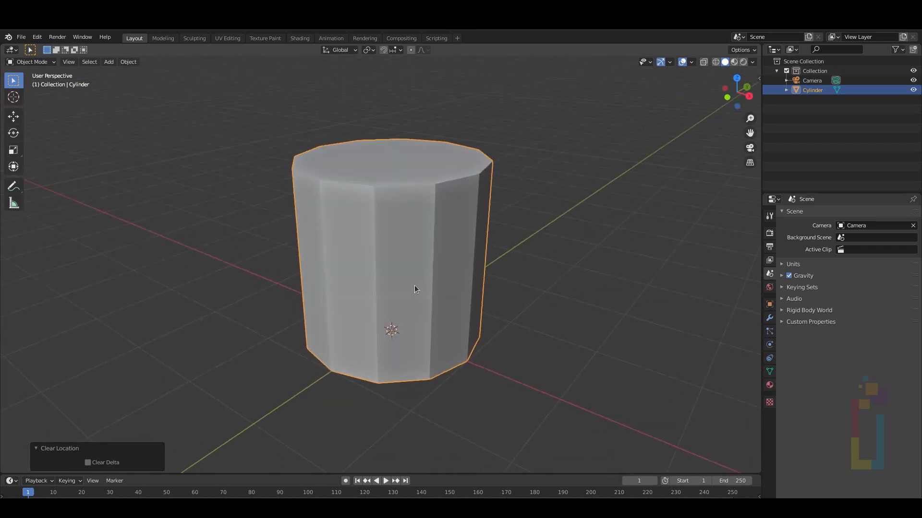
scroll(414, 283, "up", 1)
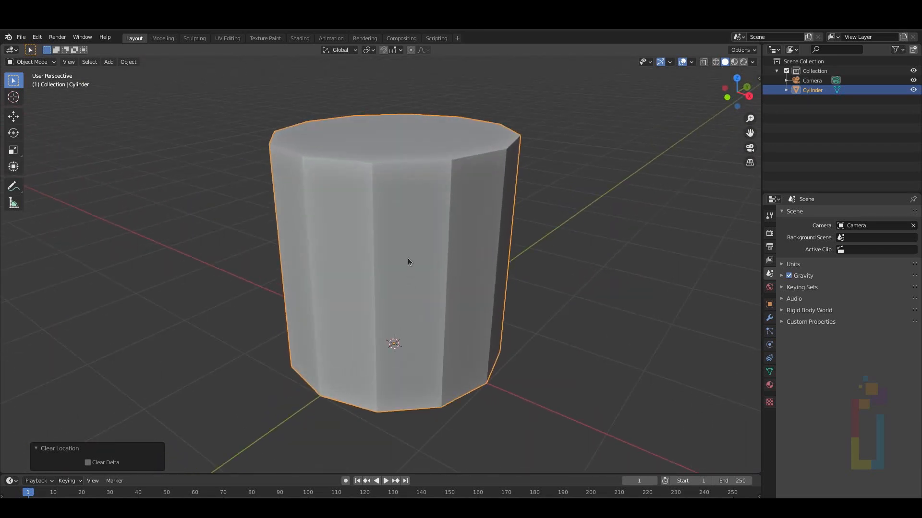
scroll(407, 257, "down", 3)
left_click(69, 61)
mouse_move(97, 267)
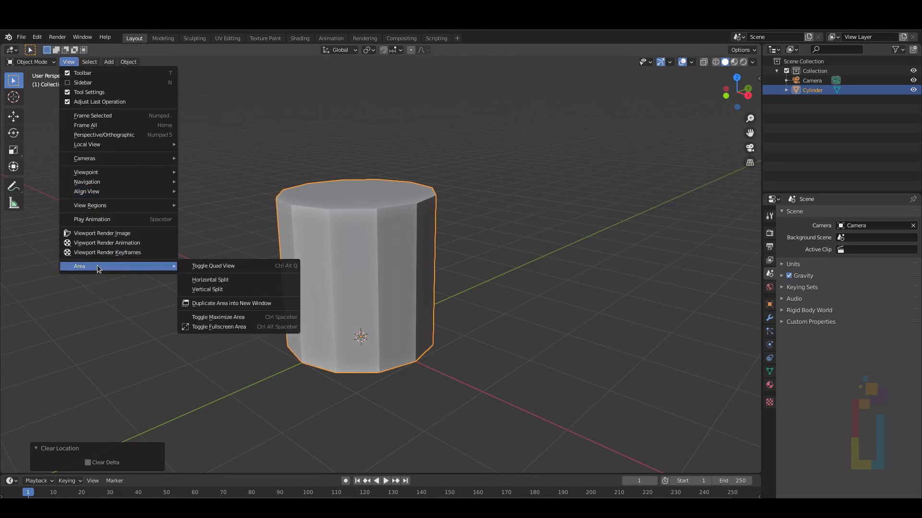
left_click(249, 290)
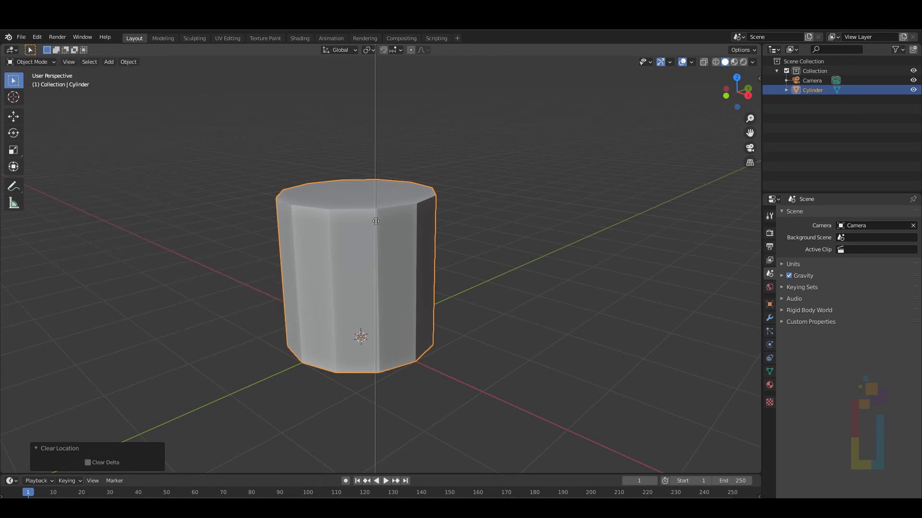
left_click(375, 221)
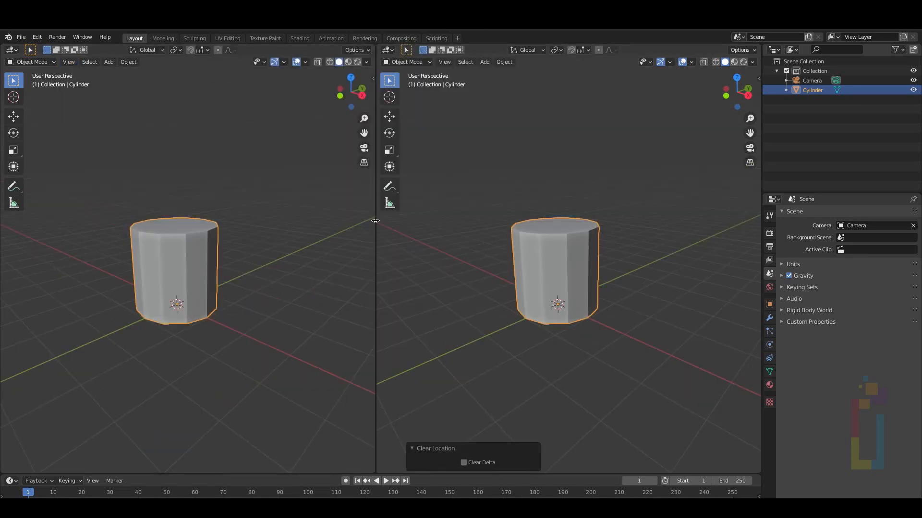
left_click(392, 52)
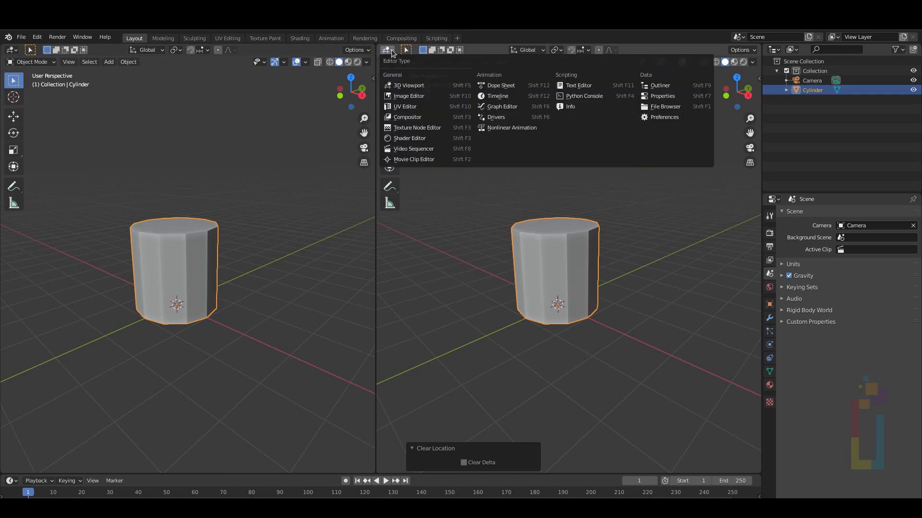
left_click(409, 138)
Rename the cylinder's material to Light Beams
left_click(607, 51)
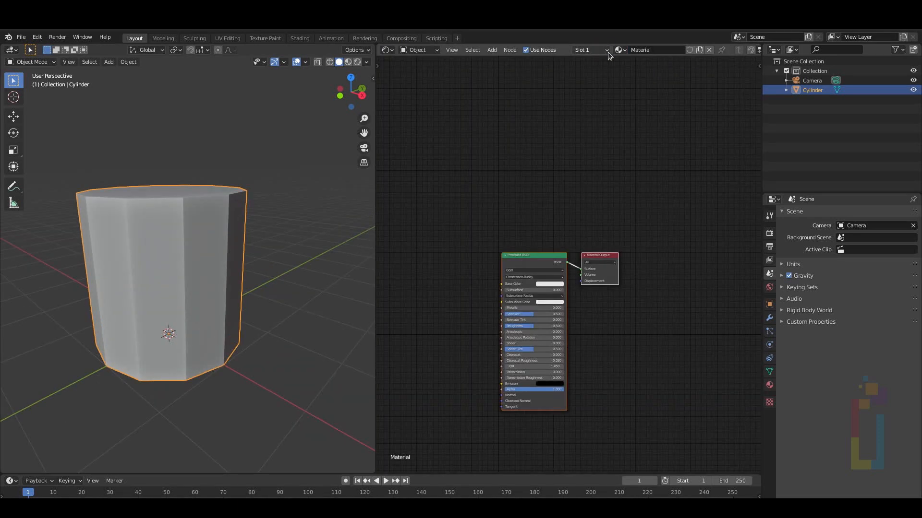
double_click(657, 49)
type("Light Beams")
key("Return")
Delete the Principled BSDF node from the material, leaving only the Material Output
scroll(511, 215, "up", 2)
middle_click_drag(511, 212, 596, 117)
left_click(573, 145)
key("x")
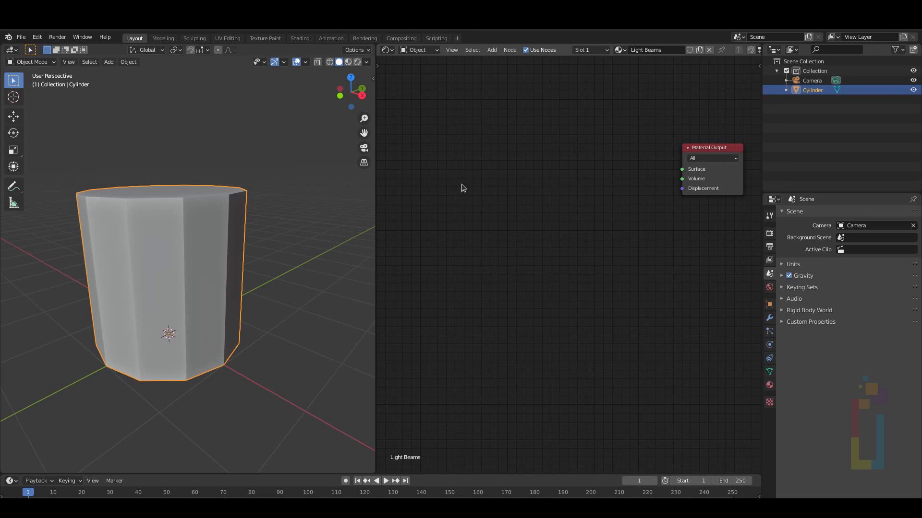
Add an Emission node with a light blue colour and connect its output to the Material Output's Volume
key("shift+a")
key("s")
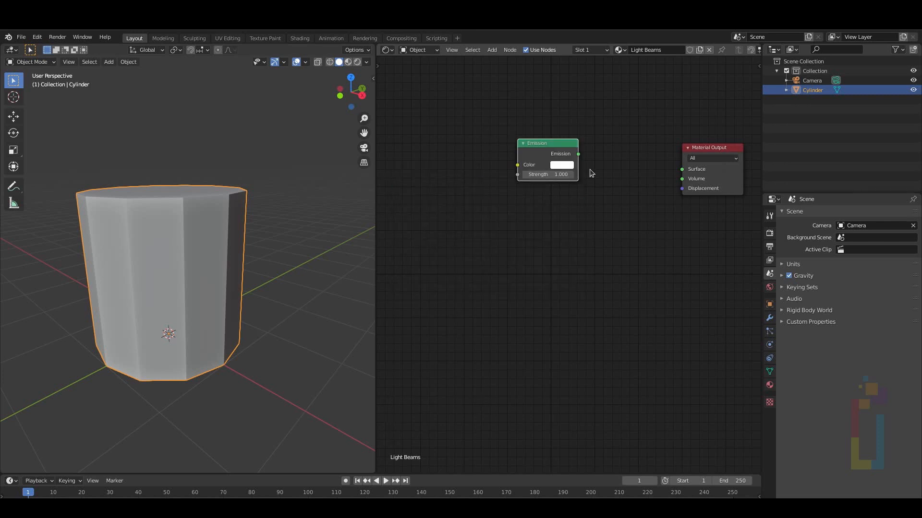
left_click(561, 165)
left_click_drag(592, 62, 604, 46)
left_click_drag(579, 154, 682, 179)
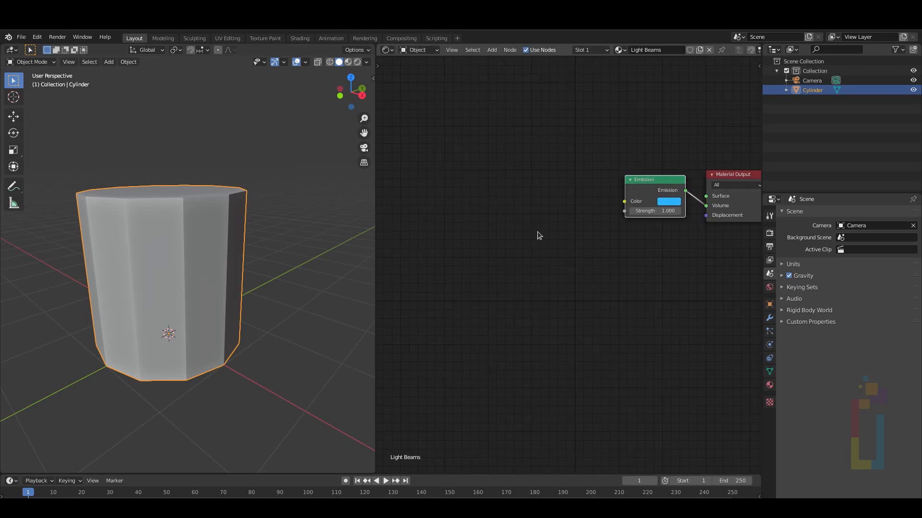
Add a Math node before the Emission node and connect its Value output to the Emission Strength
middle_click_drag(528, 238, 583, 243)
key("shift+a")
key("s")
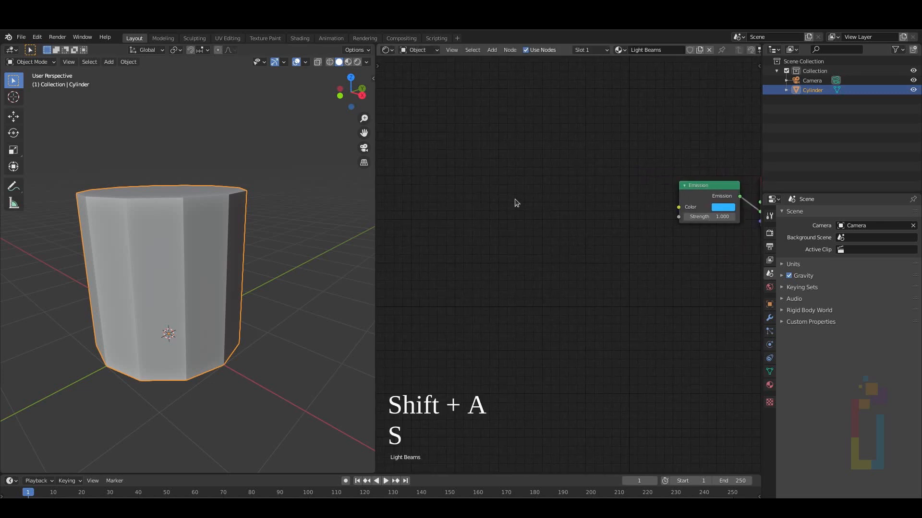
type("math")
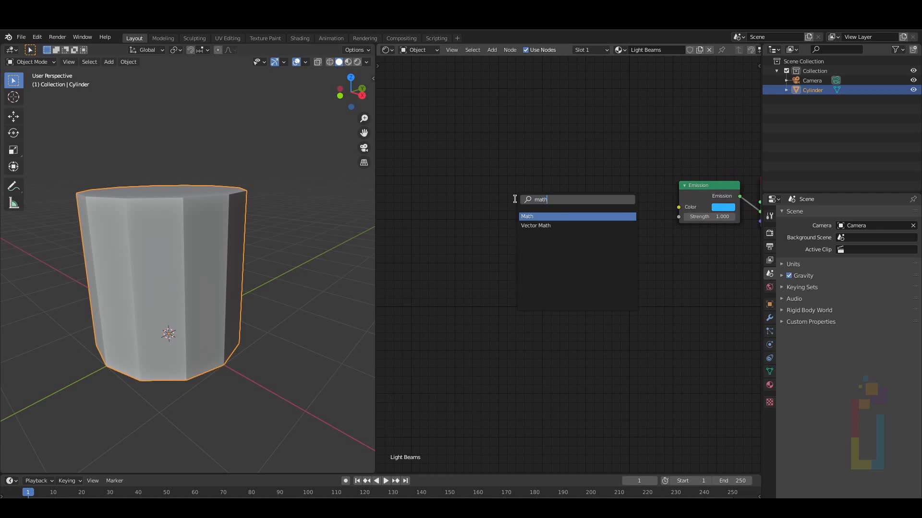
key("Return")
left_click(636, 188)
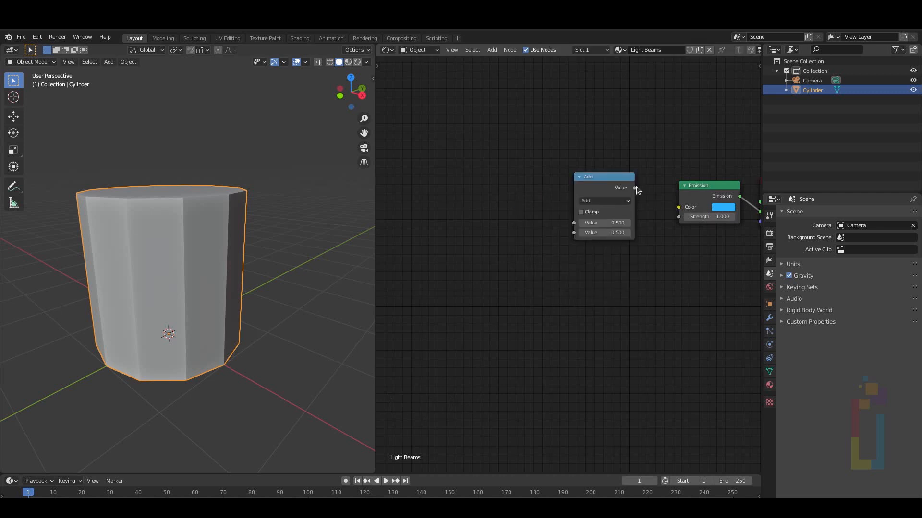
left_click_drag(635, 188, 679, 217)
Set the Math node's second value to 2.3 and its operation to Multiply
left_click(613, 233)
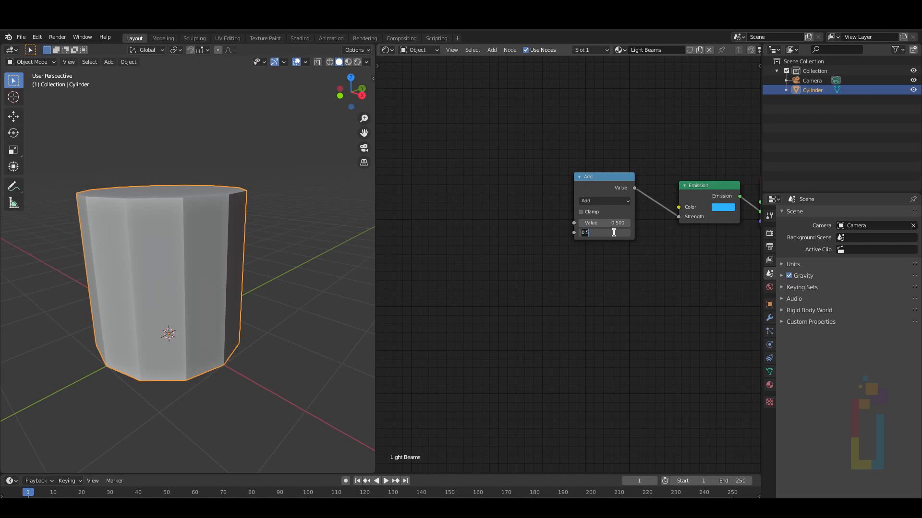
type("0.8")
key("Return")
left_click(597, 201)
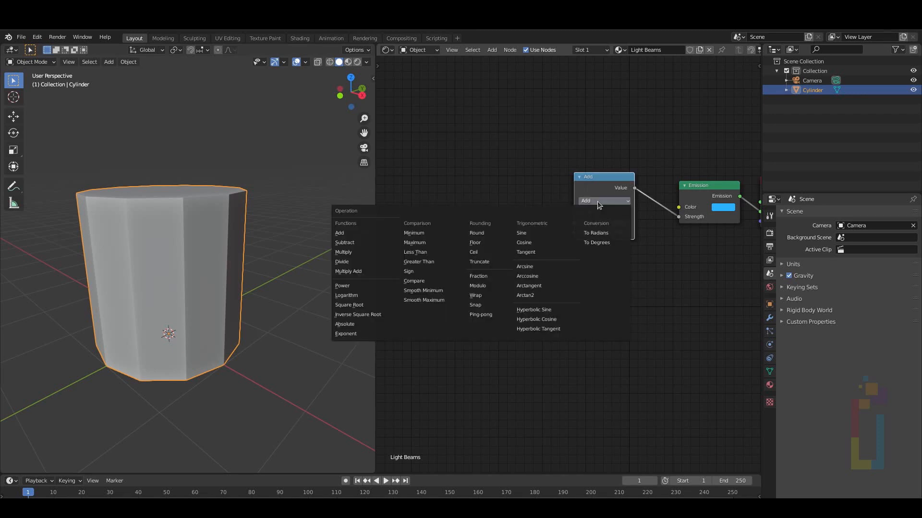
left_click(348, 253)
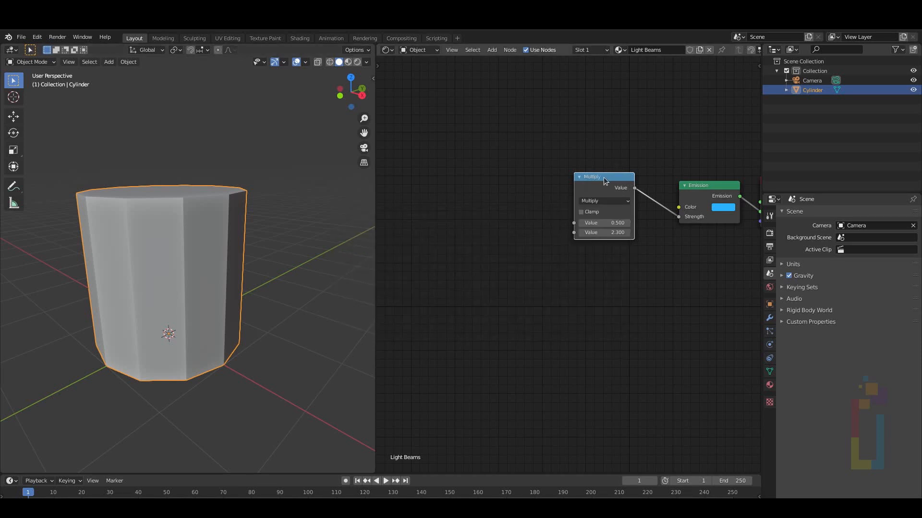
Duplicate the Multiply node, place the copy before the original and connect it to the original's first Value input
key("shift+d")
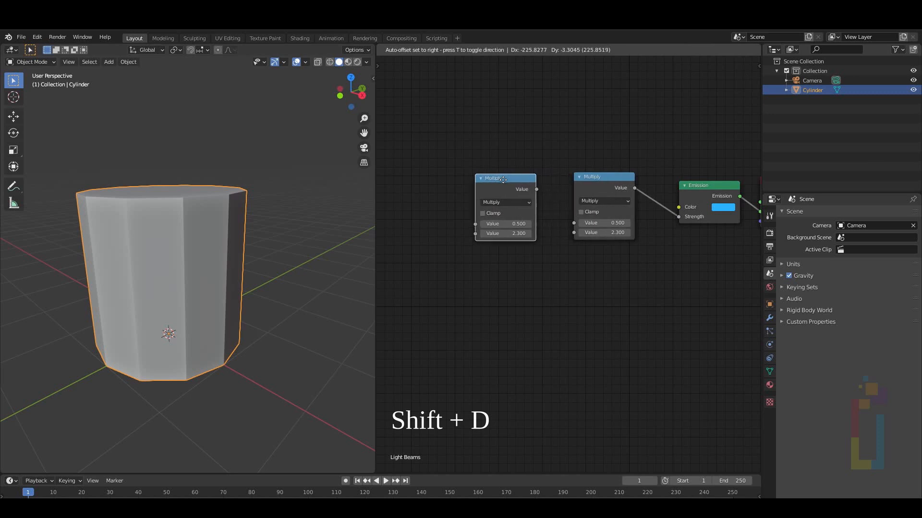
left_click(510, 178)
left_click_drag(540, 189, 574, 223)
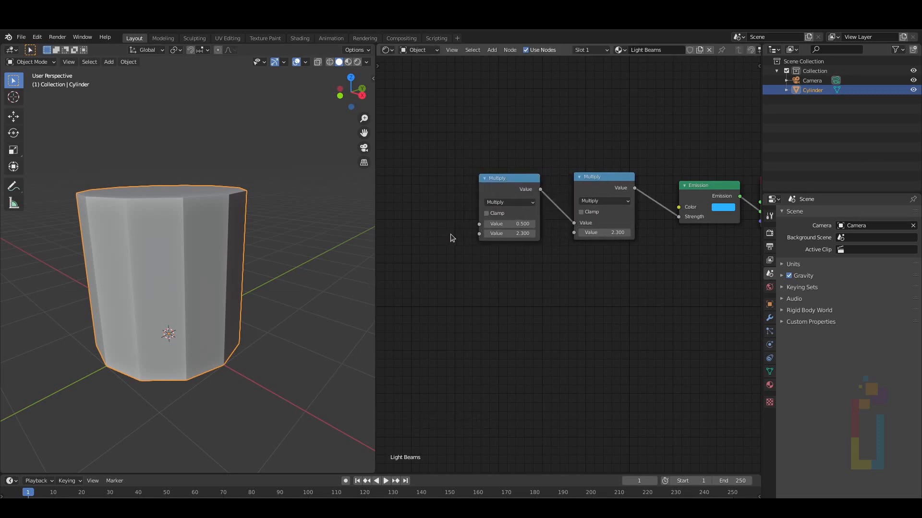
Add a ColorRamp node before the duplicated Multiply node and connect its Color output to the first Value input
middle_click_drag(450, 234, 607, 261)
scroll(491, 234, "up", 1)
key("shift+a")
key("s")
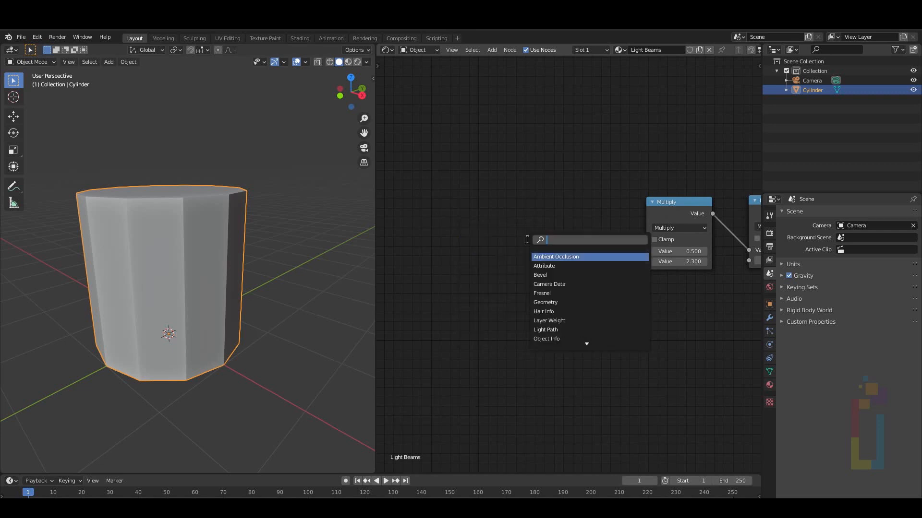
type("color")
key("Down")
key("Return")
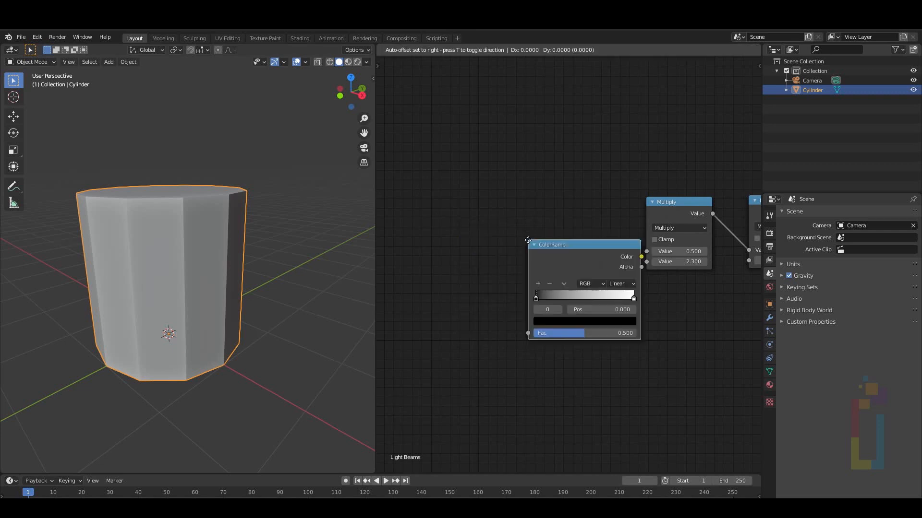
left_click(470, 151)
left_click_drag(584, 168, 647, 250)
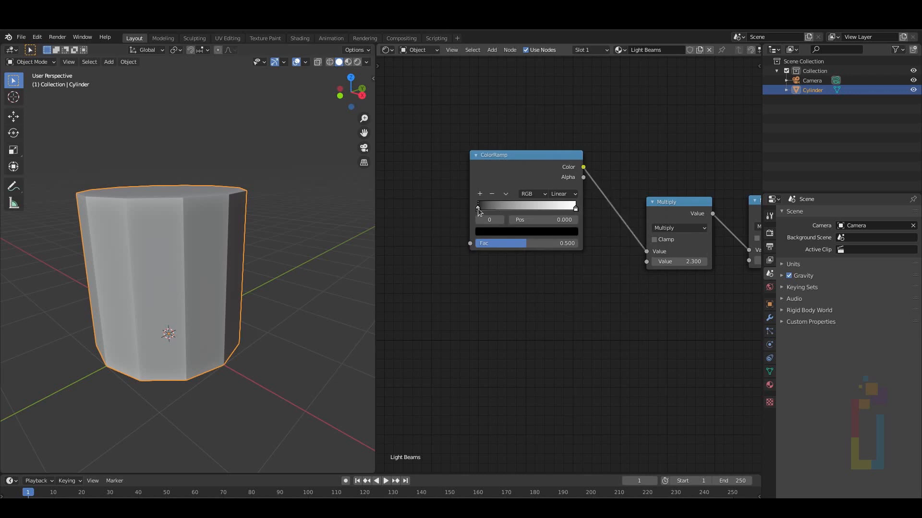
Move the ColorRamp's black stop to position 0.473 with the white stop just after it, and lighten the black stop to dark grey
left_click_drag(479, 212, 504, 216)
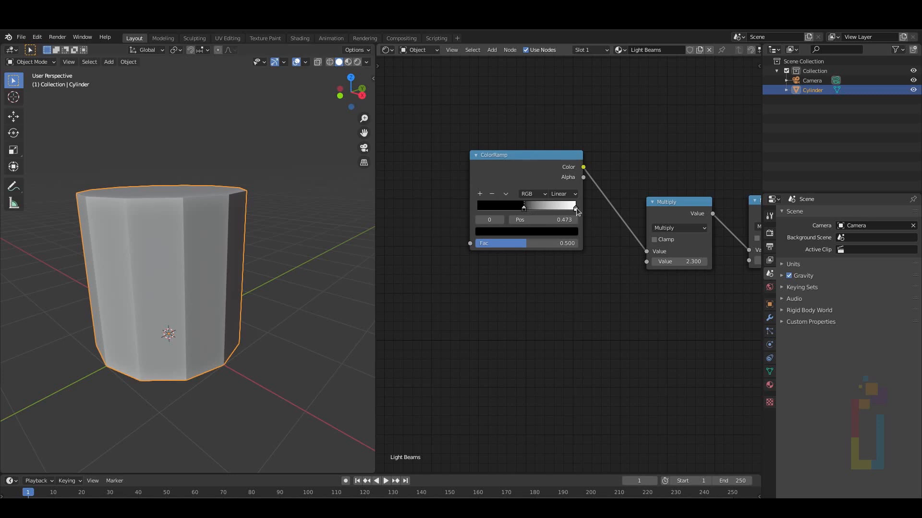
left_click_drag(576, 208, 536, 211)
left_click(524, 210)
left_click(522, 232)
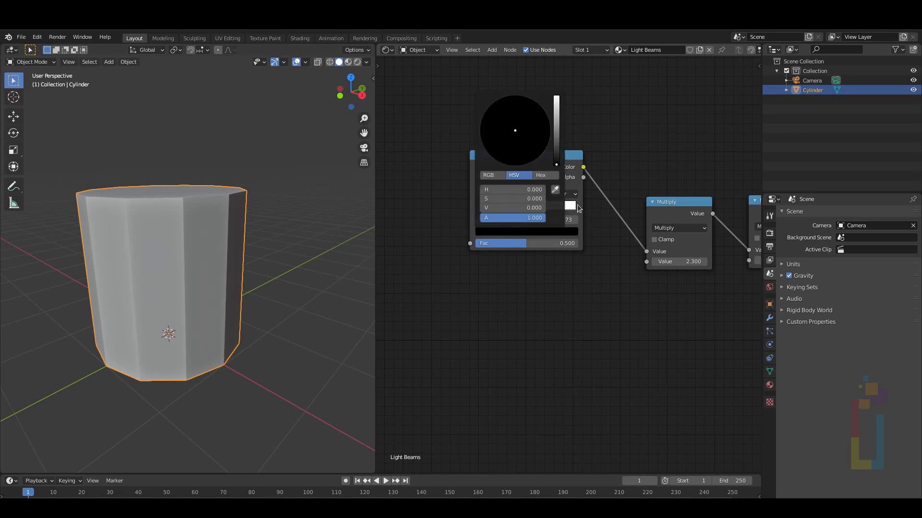
left_click(556, 158)
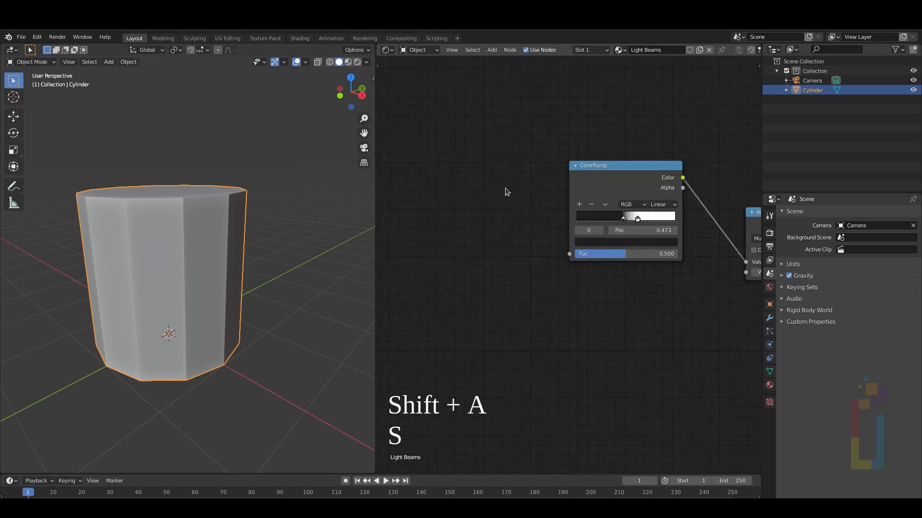
Add a Noise Texture node before the ColorRamp and connect its Fac output to the ColorRamp's Fac input
key("shift+a")
type("s")
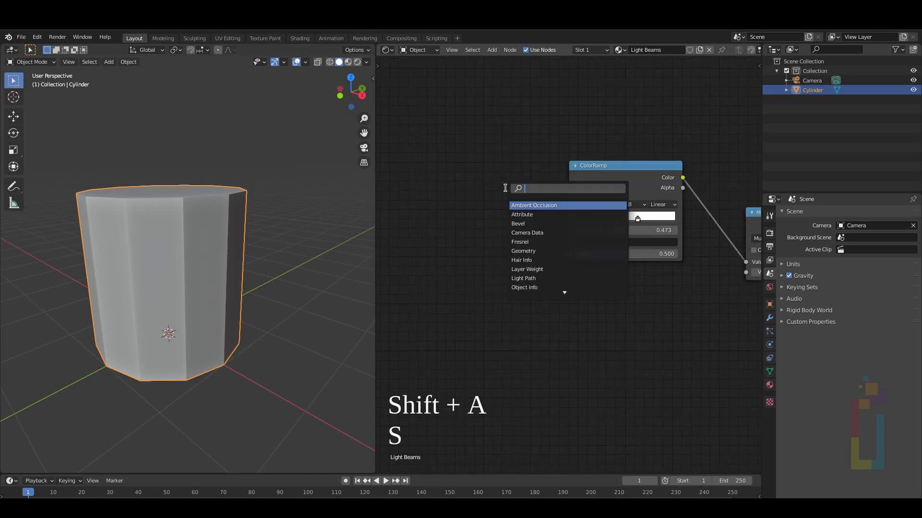
type("mois")
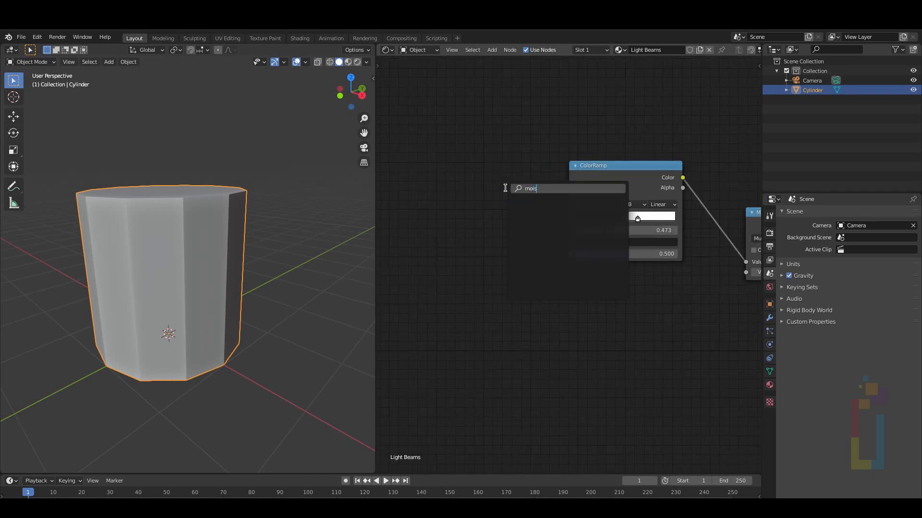
key("BackSpace")
key("BackSpace")
key("BackSpace")
key("BackSpace")
type("nois")
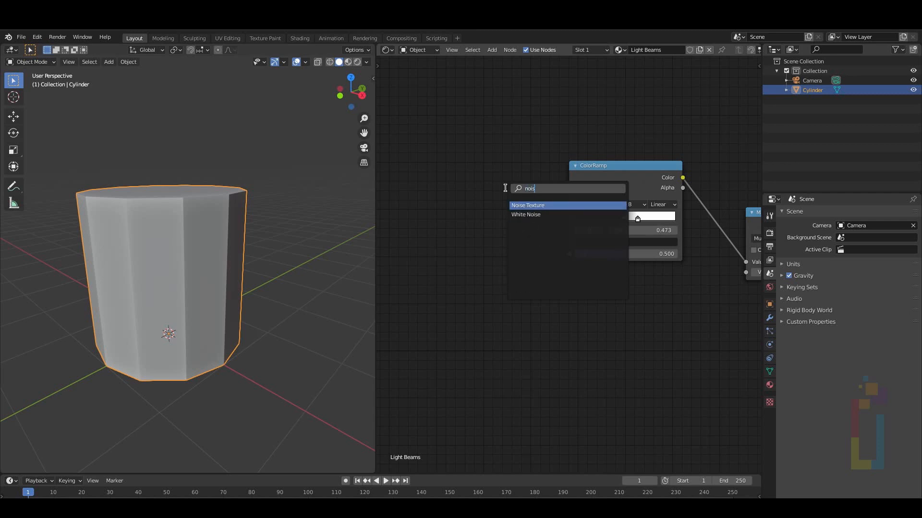
key("Return")
left_click(426, 183)
left_click_drag(495, 176, 570, 254)
Set the Noise Texture's Scale to 10, Detail to 10 and Roughness to 0.6
middle_click_drag(534, 272, 590, 288)
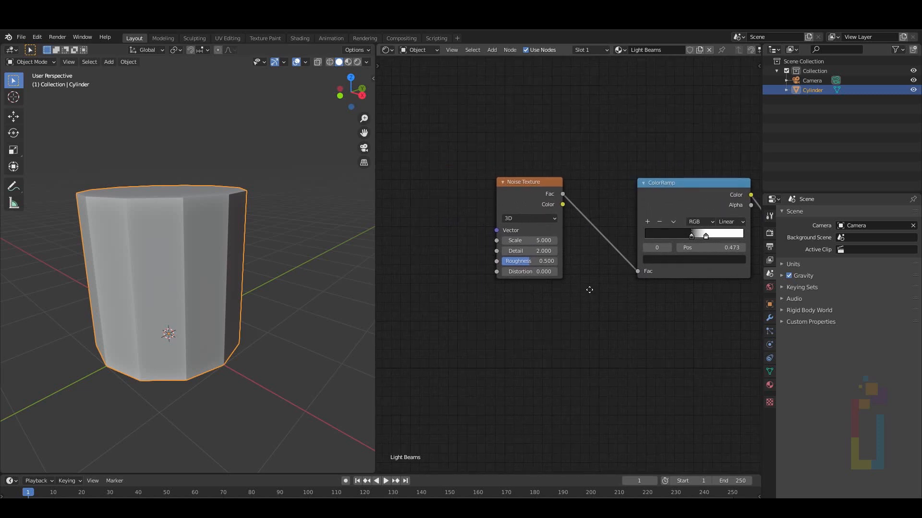
scroll(578, 284, "up", 4)
left_click(515, 211)
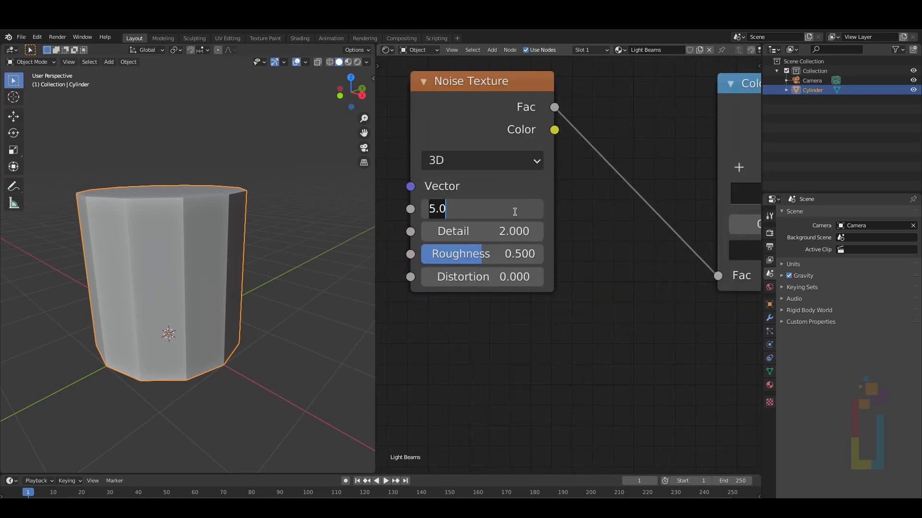
type("10")
key("Tab")
type("10")
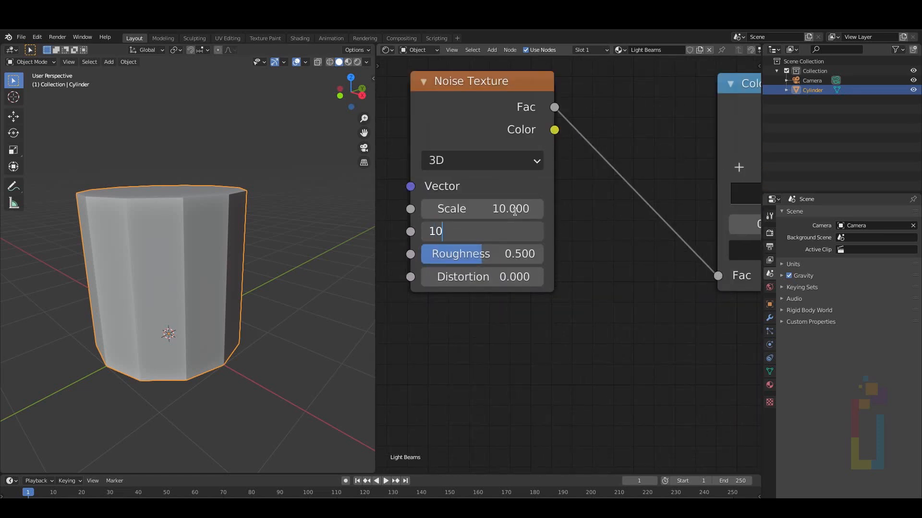
key("Tab")
type(".6")
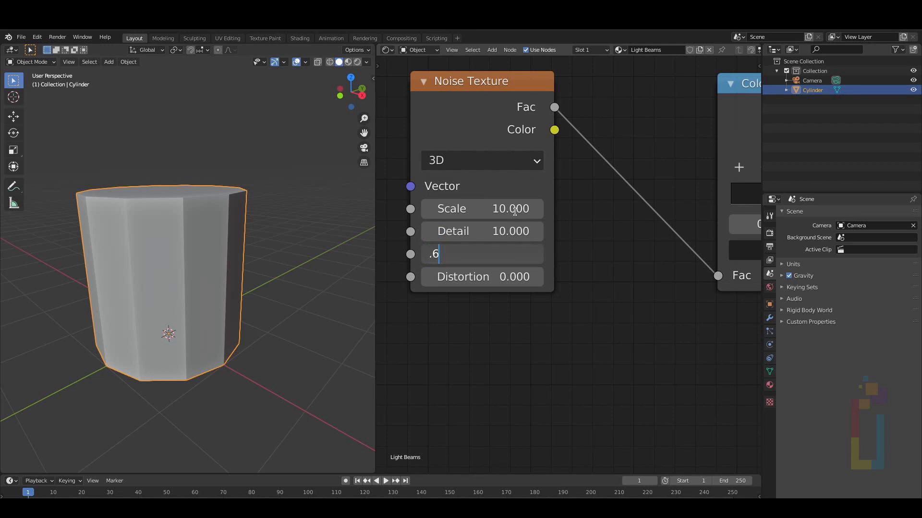
key("Return")
Add an RGB Curves node below the ColorRamp and connect its Color output to the Multiply node's second Value input
scroll(514, 211, "down", 4)
key("shift+a")
type("s")
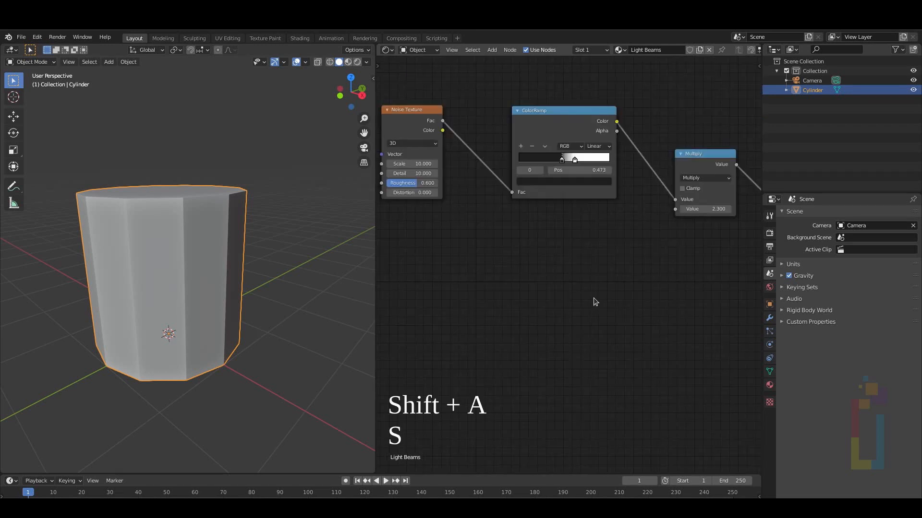
type("rgb")
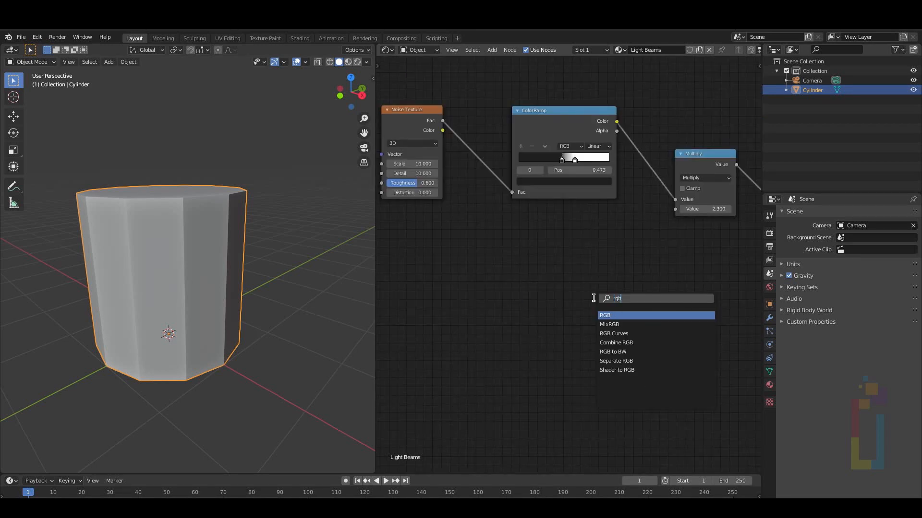
key("Down")
key("Down")
key("Return")
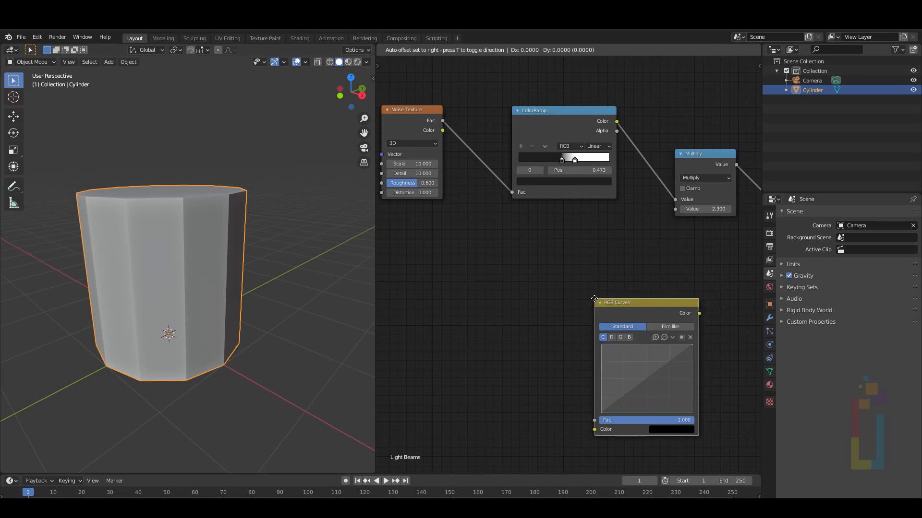
left_click(512, 232)
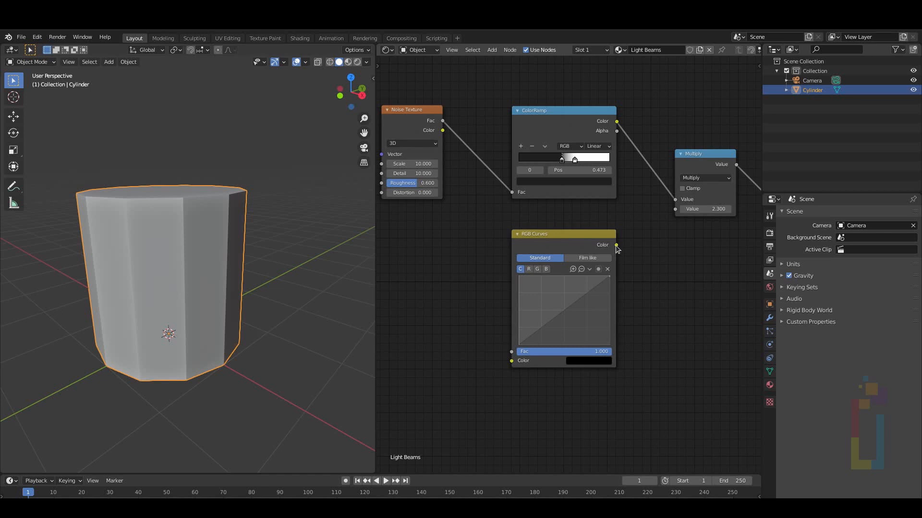
left_click_drag(662, 218, 674, 209)
Invert the RGB Curves line so it runs from Y 1 at X 0 down to Y 0 at X 1
scroll(575, 303, "up", 3)
left_click_drag(477, 375, 479, 257)
left_click_drag(636, 259, 636, 378)
left_click_drag(481, 259, 475, 258)
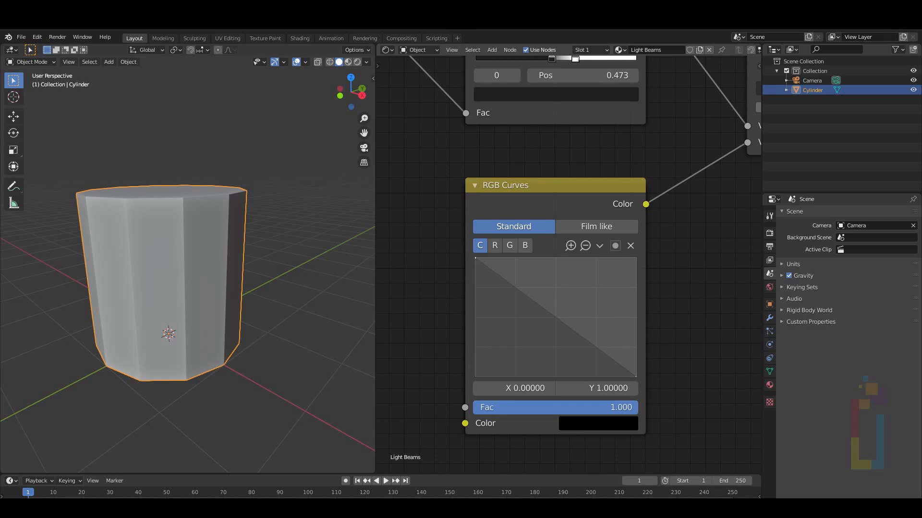
Switch the scene's render engine to Cycles
scroll(748, 269, "down", 4)
left_click(770, 233)
left_click(876, 215)
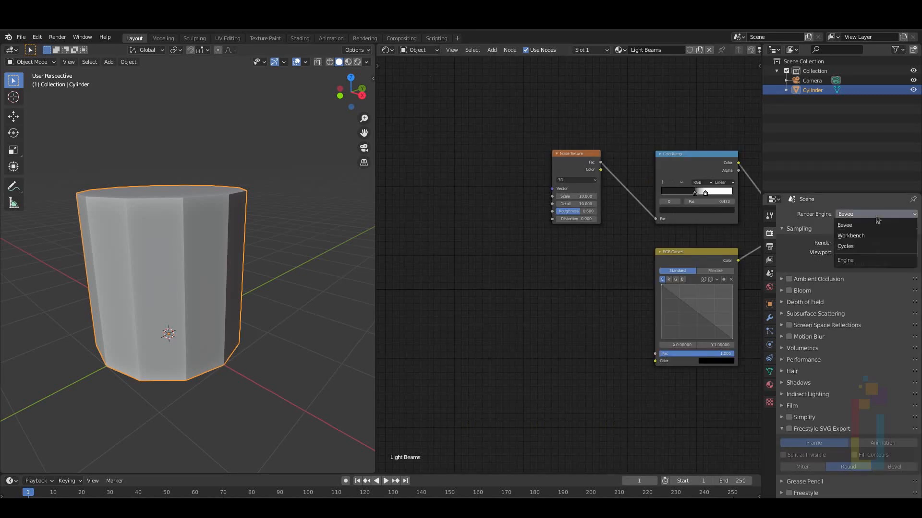
left_click(857, 245)
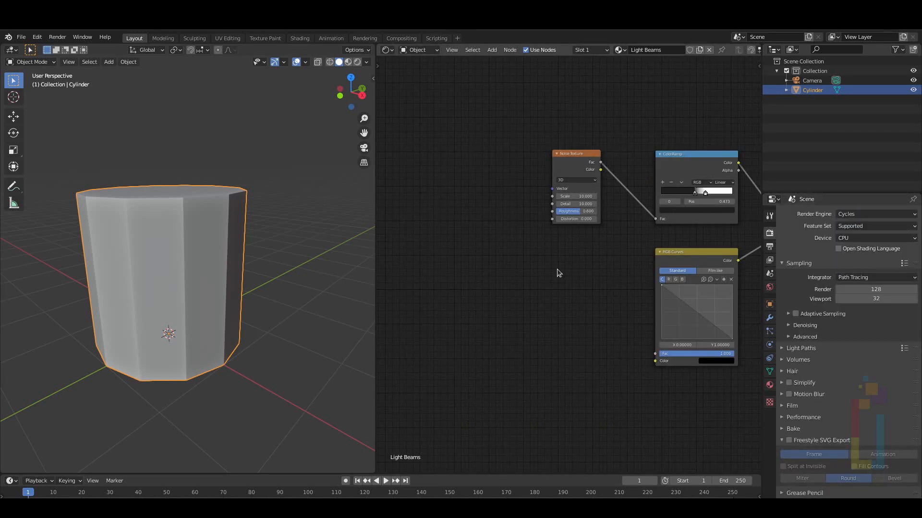
Preview the viewport in rendered shading and set the world background colour to black
left_click(358, 62)
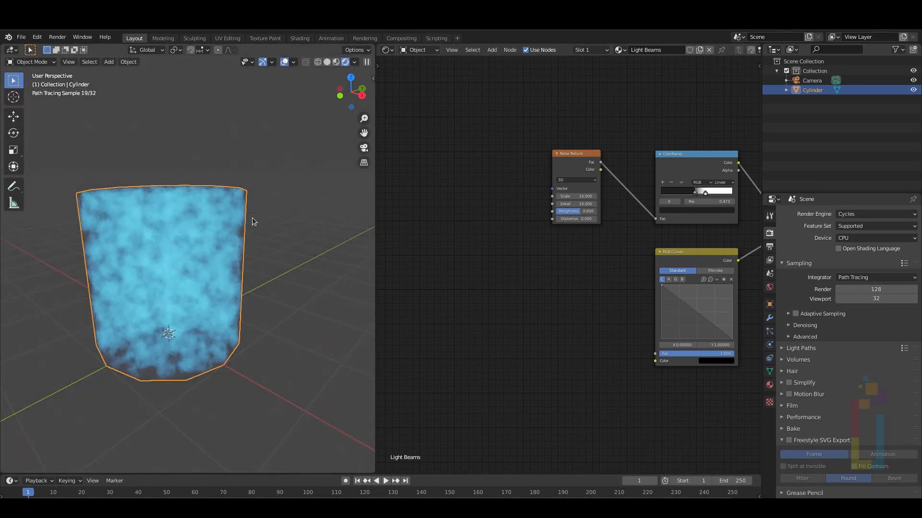
left_click(770, 288)
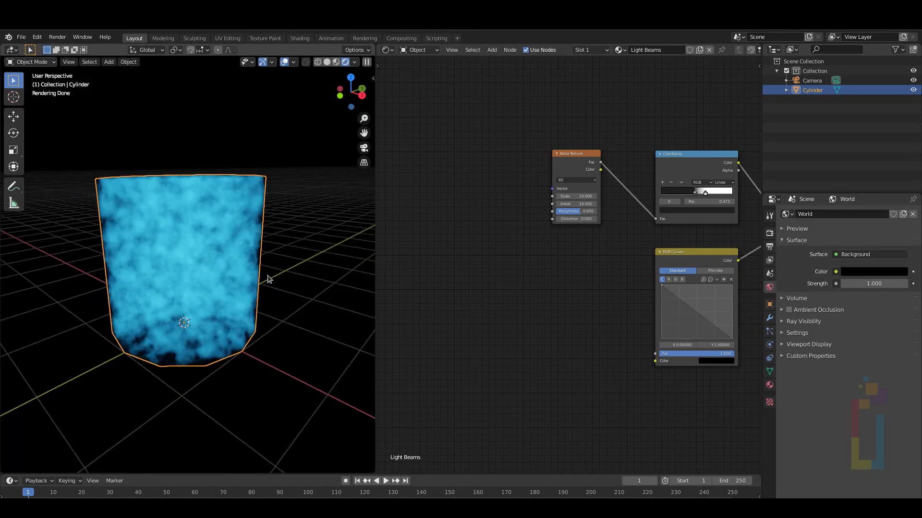
Add a Point light to the scene at the world origin
key("shift+a")
mouse_move(270, 397)
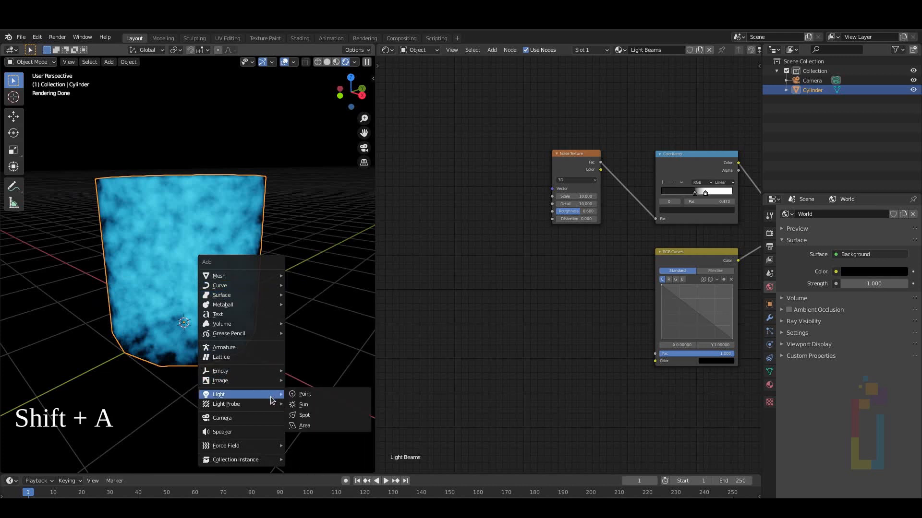
left_click(305, 394)
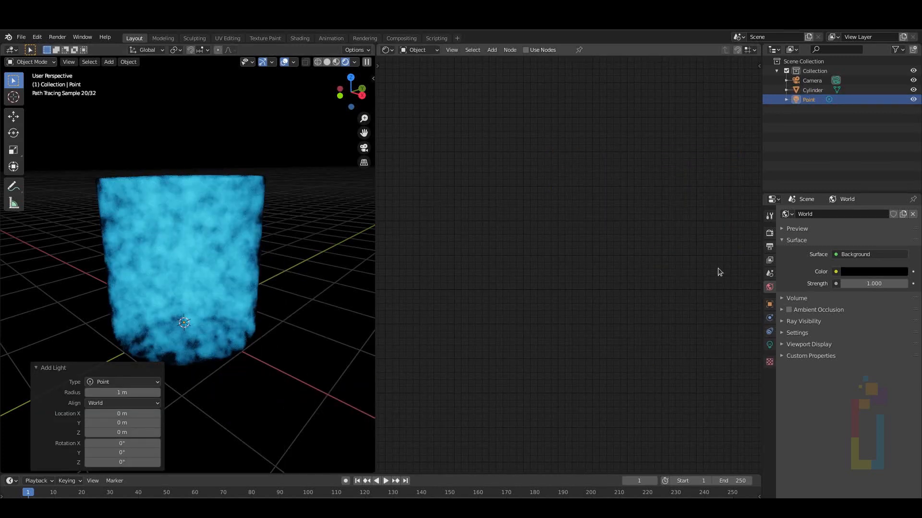
Set the Point light's Power to 0.2 W and its Radius to 0.1 m
left_click(770, 344)
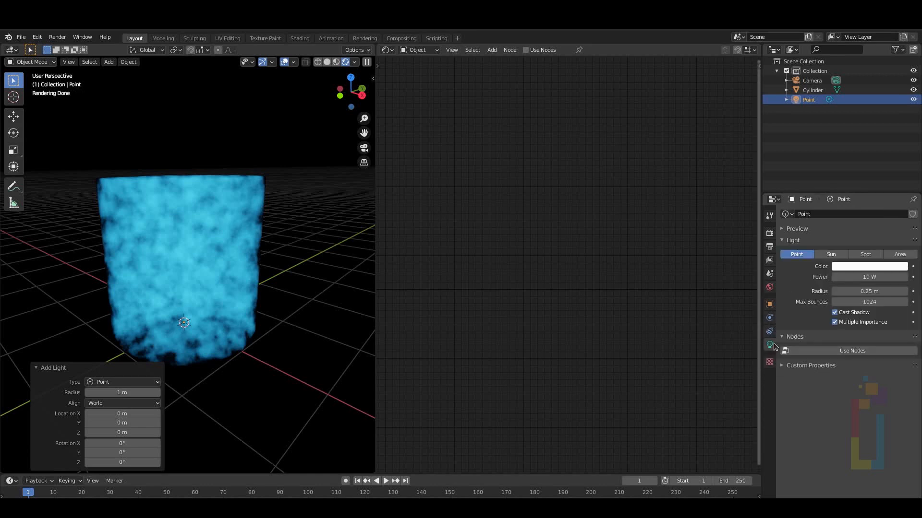
left_click(856, 277)
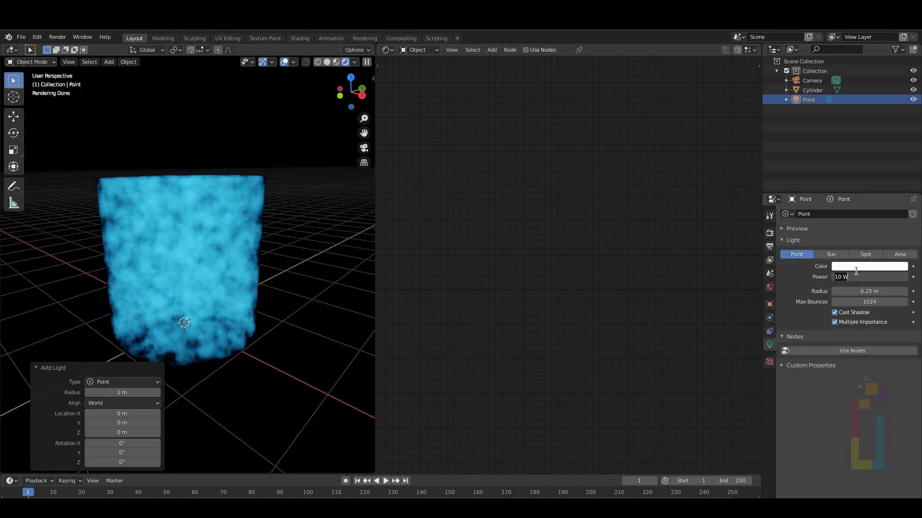
type(".2")
key("Tab")
type(".1")
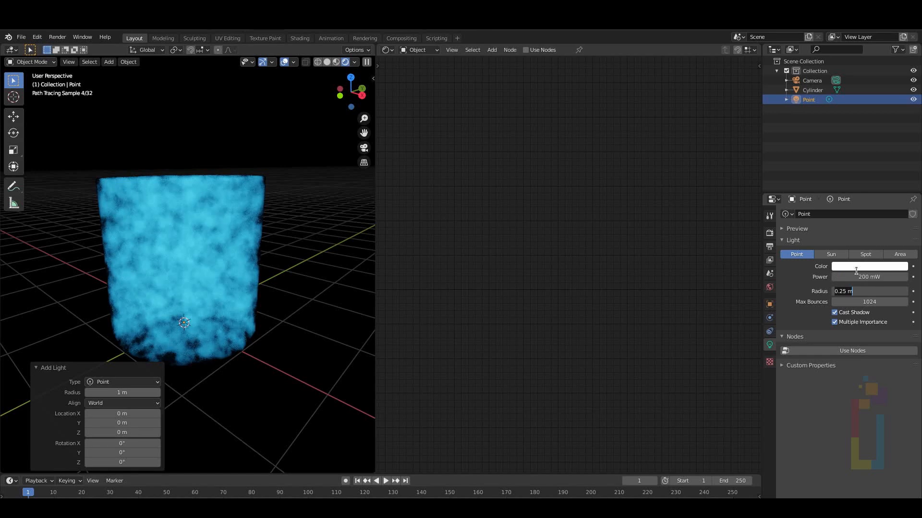
key("Return")
Raise the Point light about 0.4 m along the Z axis inside the cylinder, using wireframe display to see it
left_click(319, 62)
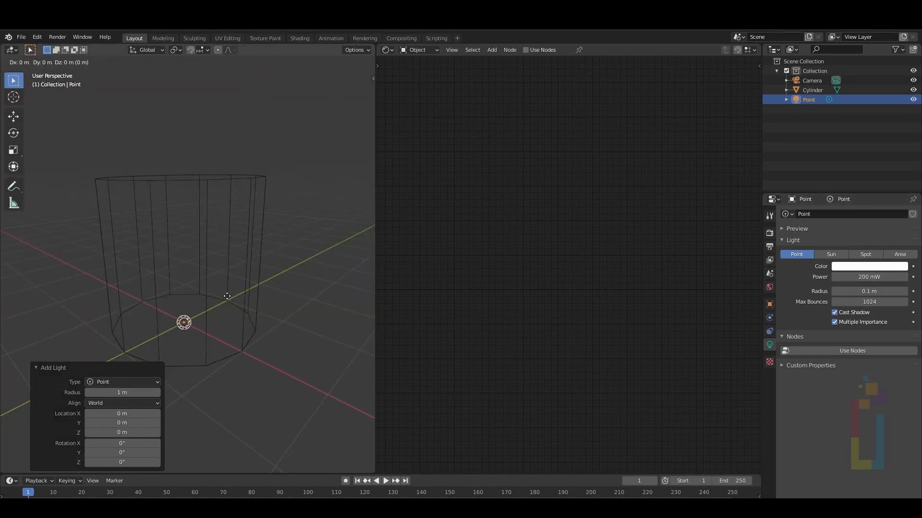
key("g")
key("z")
left_click(233, 271)
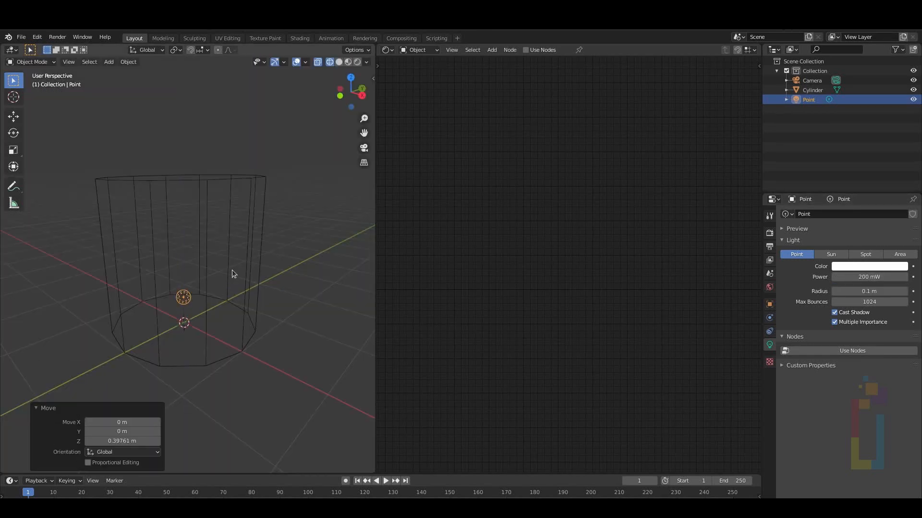
key("shift+z")
Select the cylinder and add a Texture Coordinate node well before the Noise Texture in its material
left_click(188, 198)
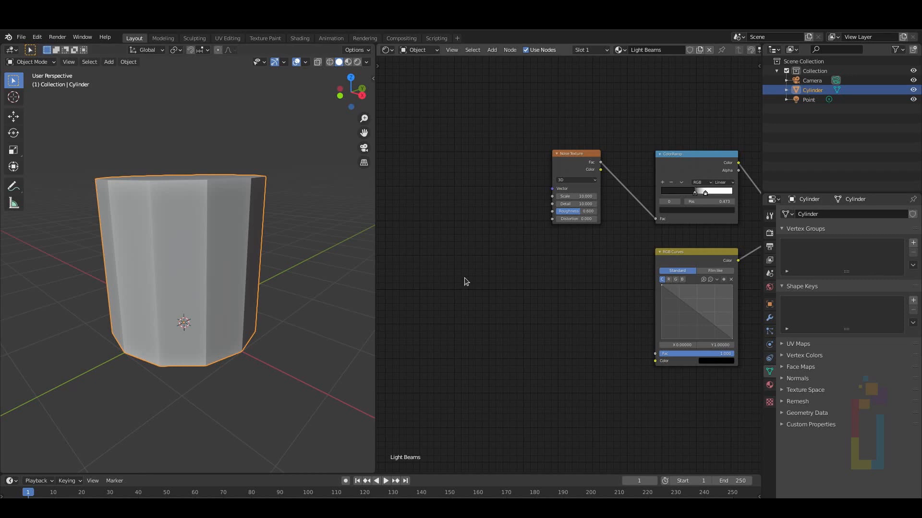
middle_click_drag(465, 278, 416, 232)
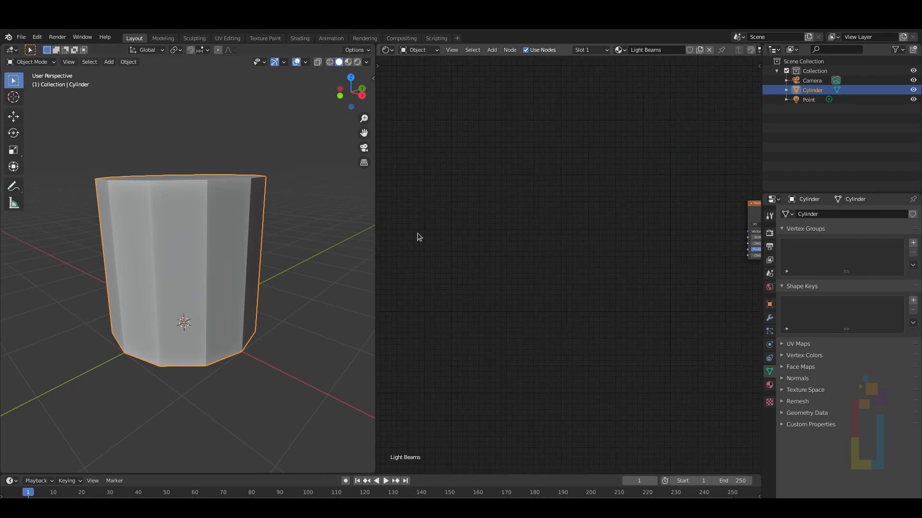
key("shift+a")
type("stec")
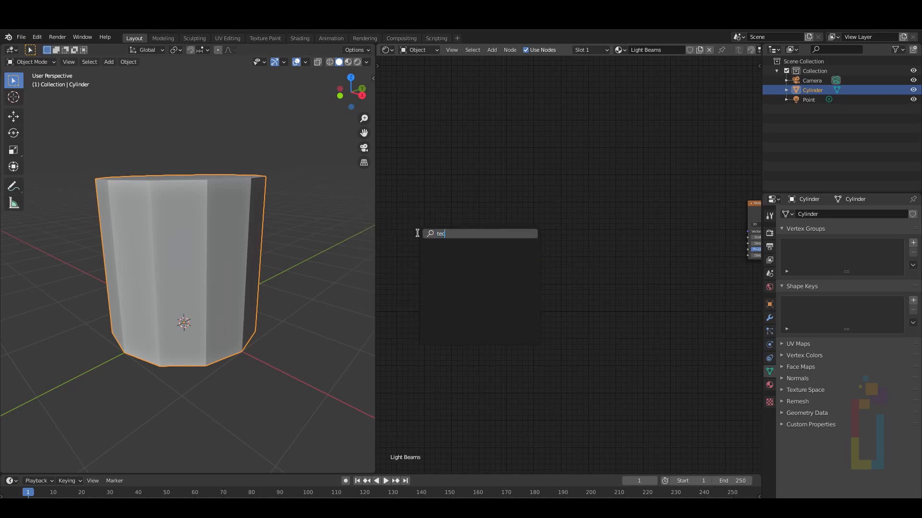
key("BackSpace")
type("x")
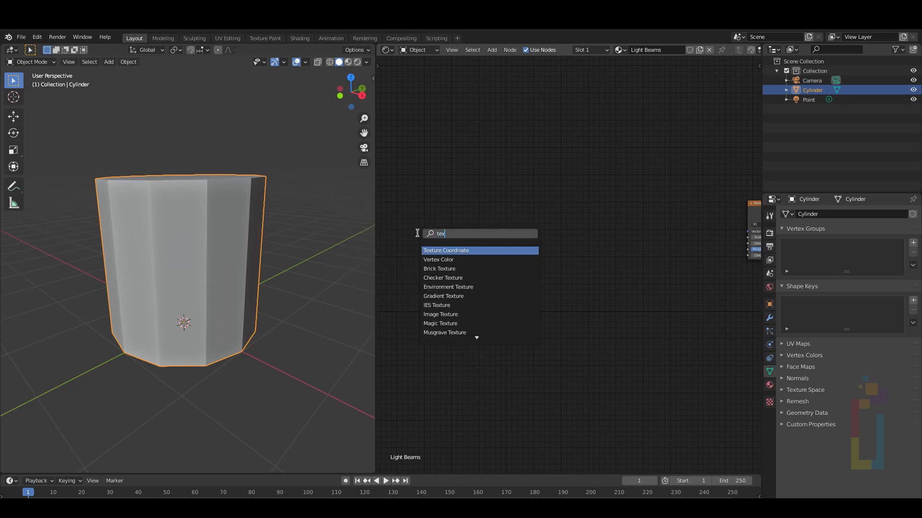
key("Return")
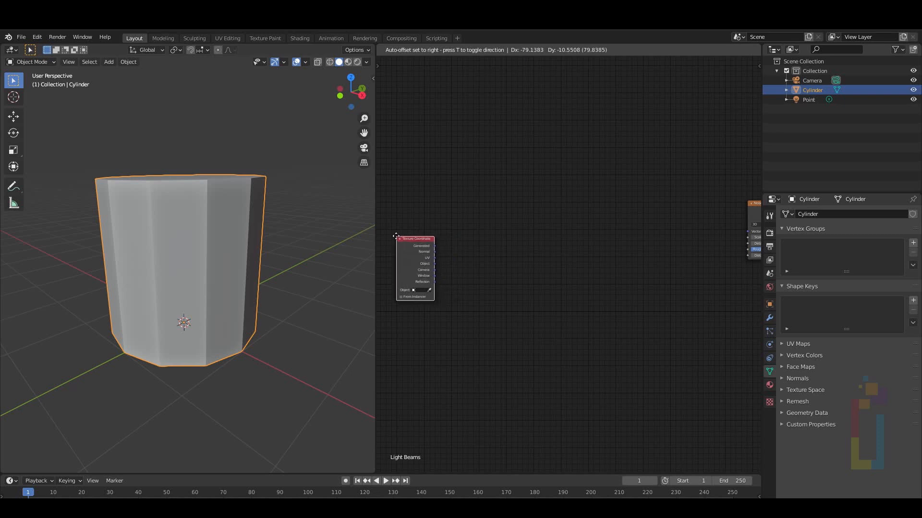
left_click(398, 233)
Add a Separate XYZ node after the Texture Coordinate node and connect the Generated output to its Vector input
scroll(394, 254, "up", 3)
key("shift+a")
key("s")
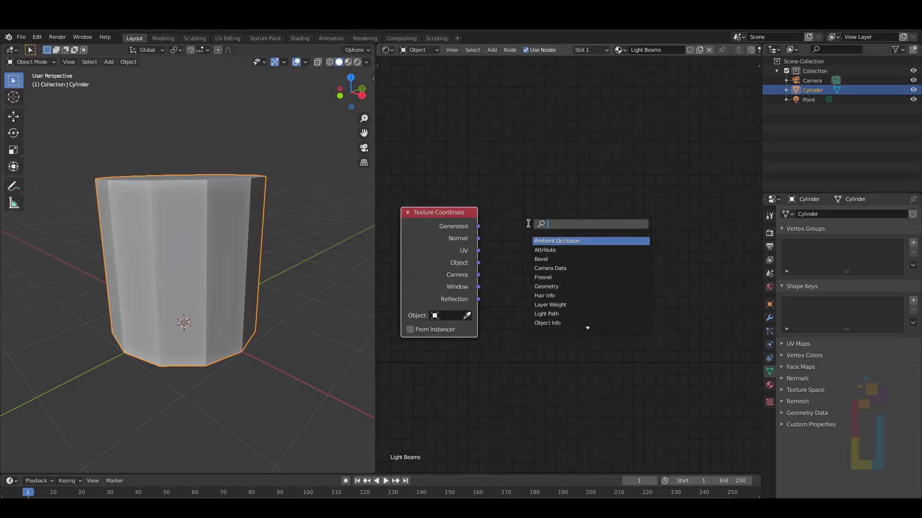
type("sepa")
key("Down")
key("Down")
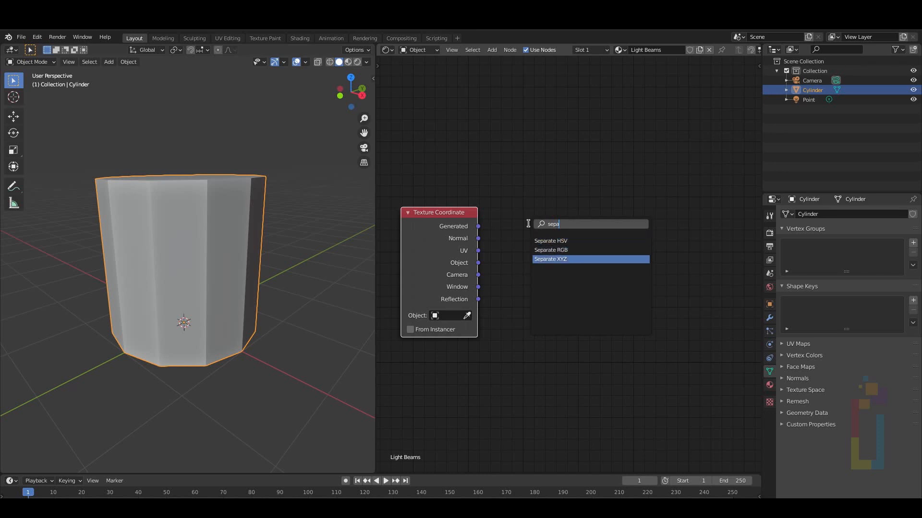
key("Return")
left_click(528, 224)
left_click_drag(478, 227, 513, 223)
left_click_drag(548, 154, 548, 171)
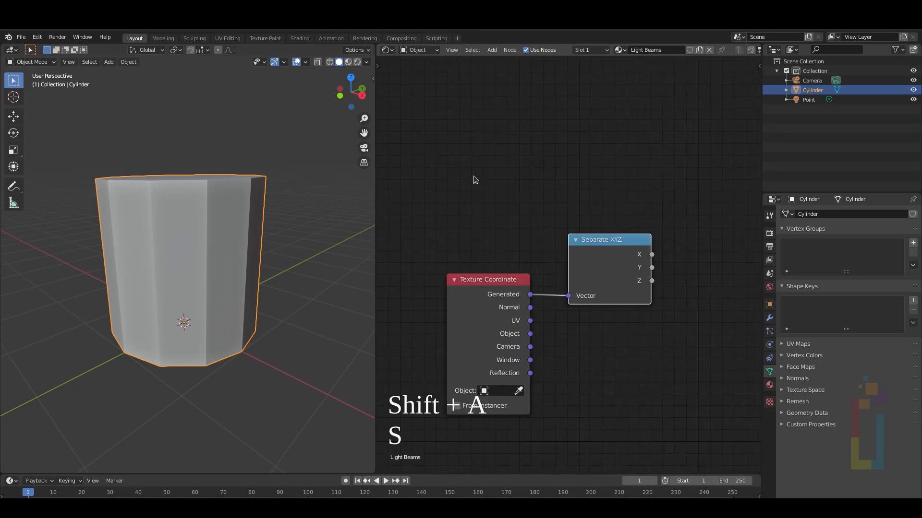
Add a Math node above the Texture Coordinate node and set its operation to Divide
key("shift+a")
type("s")
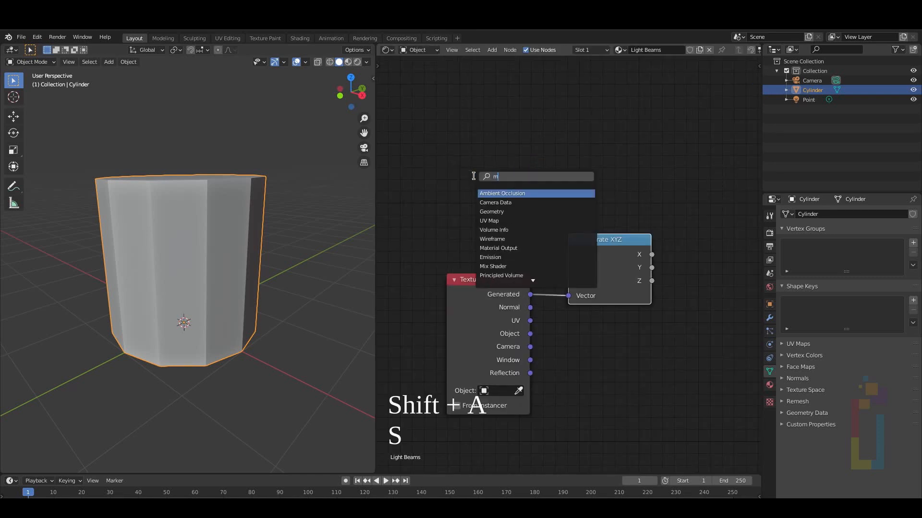
type("mat")
key("Down")
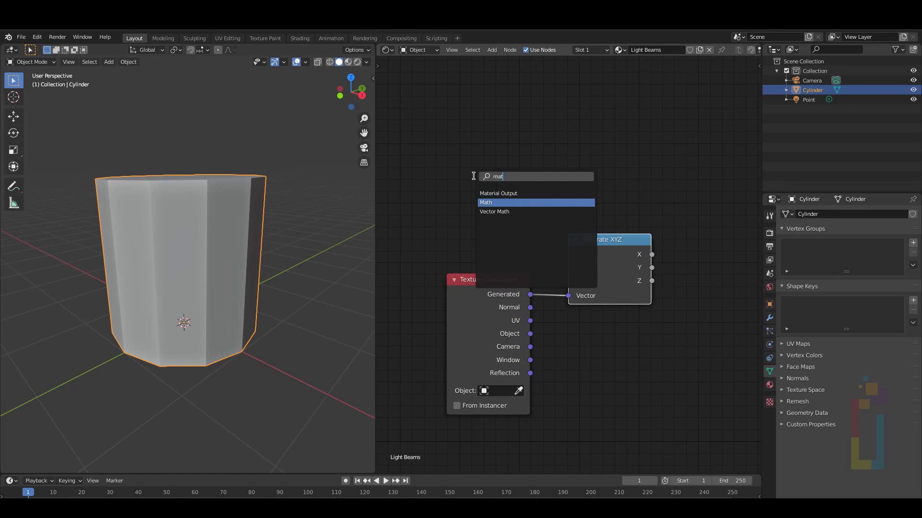
key("Return")
left_click(473, 101)
left_click(480, 138)
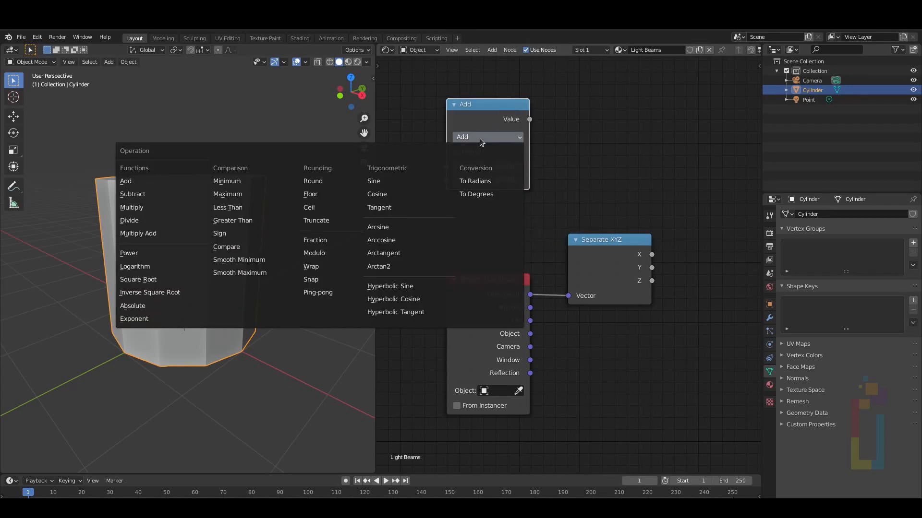
left_click(129, 220)
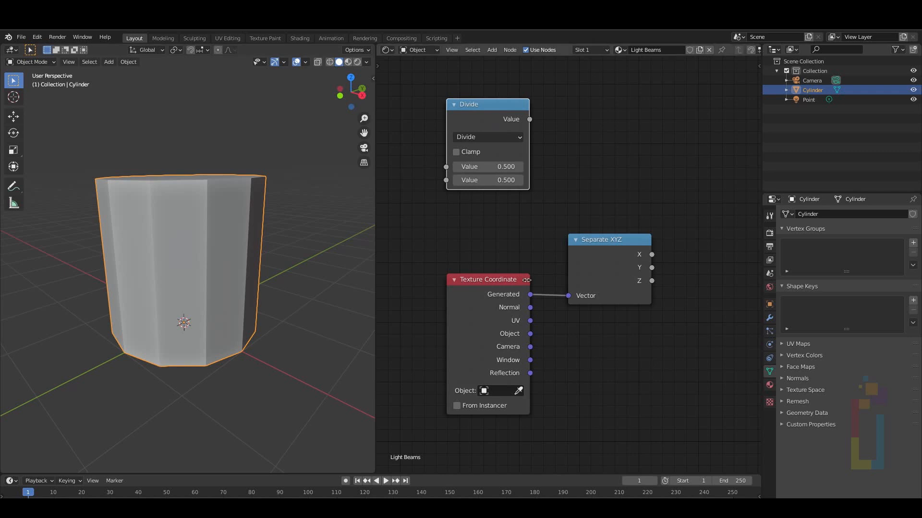
Duplicate the Divide node, place the copy beside it above Separate XYZ, and change the copy's operation to Subtract
key("shift+d")
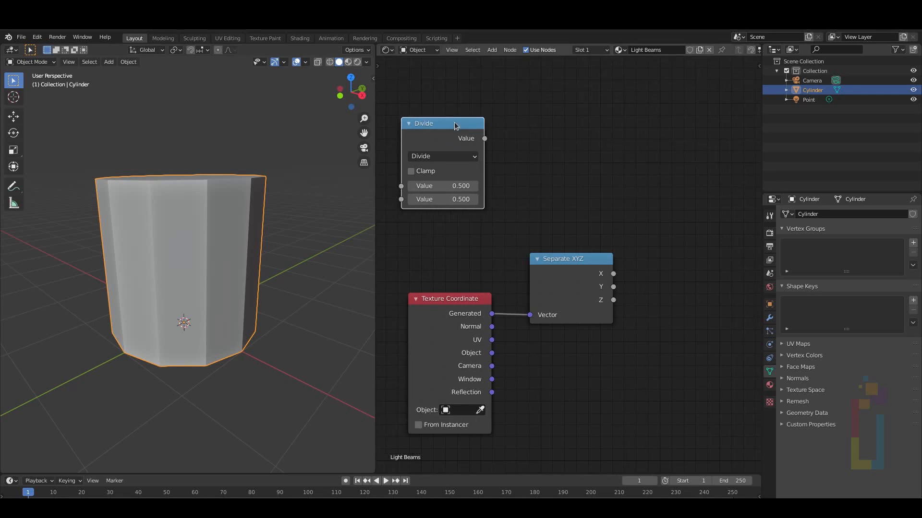
left_click_drag(456, 126, 587, 123)
left_click(586, 123)
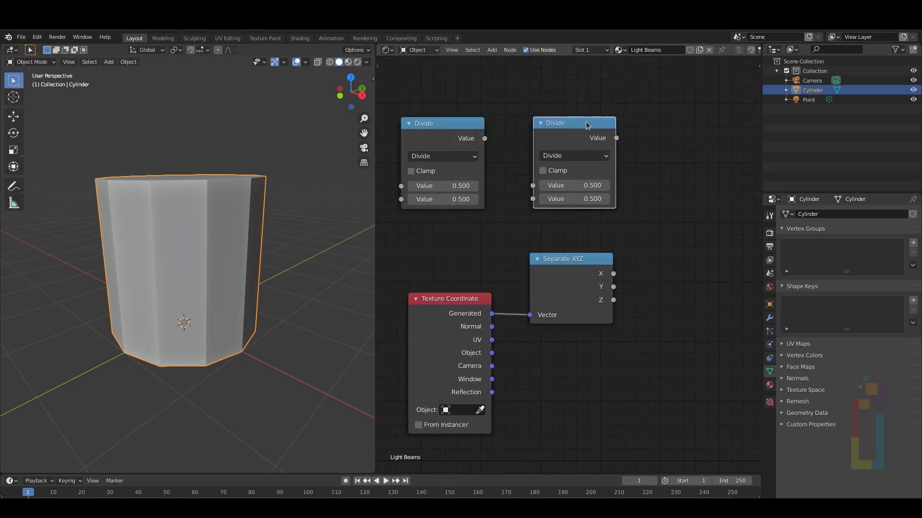
left_click(574, 155)
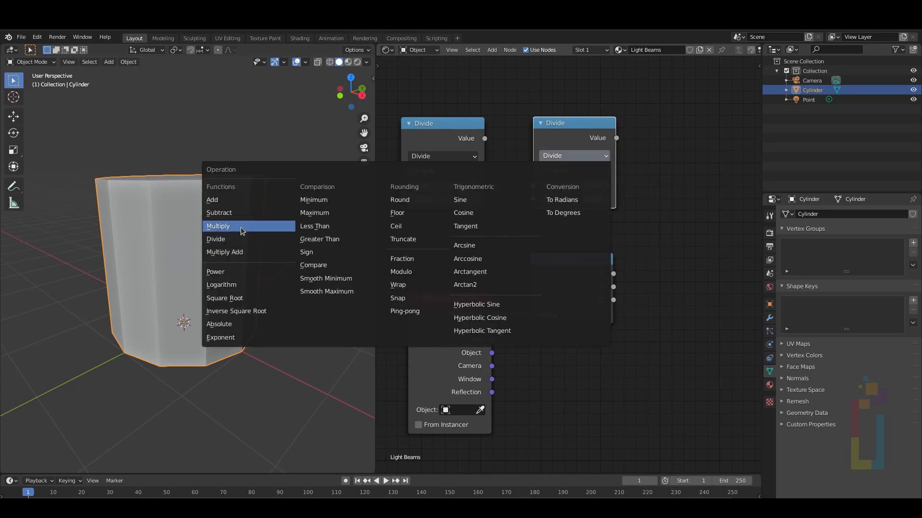
left_click(238, 215)
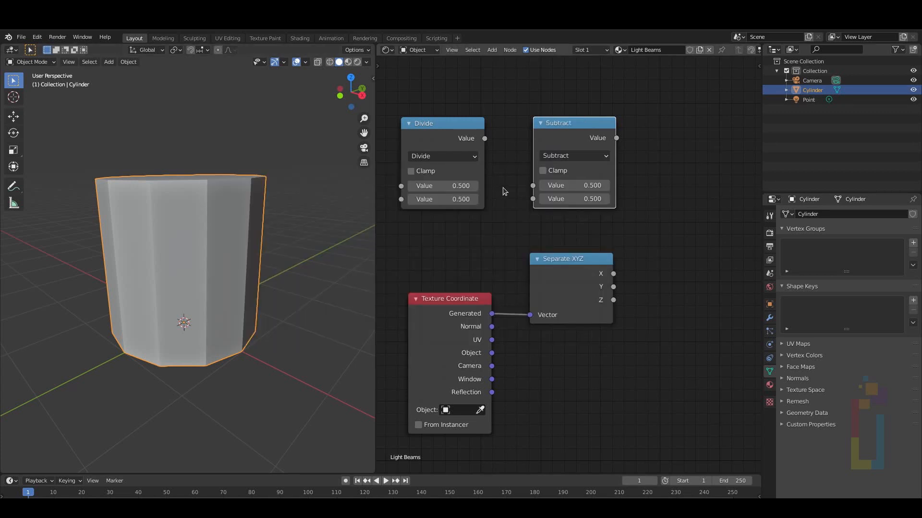
Set the Subtract node's first Value to 1 and connect the Divide node's output to its second Value input
left_click(576, 185)
type("1")
key("Return")
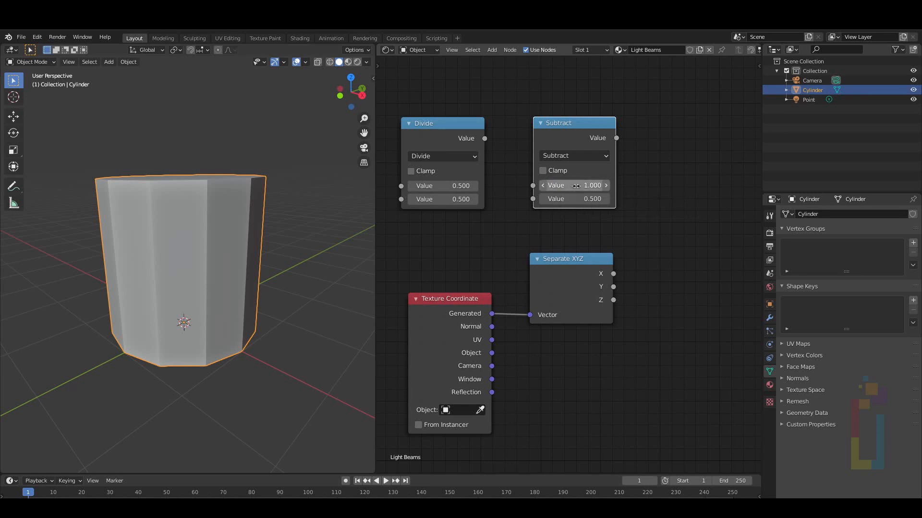
left_click(486, 139)
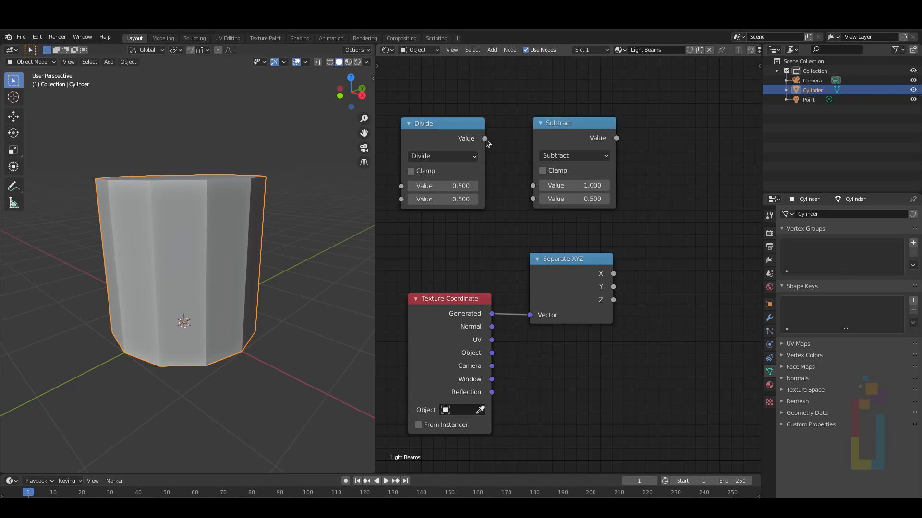
left_click_drag(514, 197, 528, 203)
Duplicate the Subtract node, place the copy to its right, and change the copy's operation to Multiply
middle_click_drag(552, 202, 430, 208)
key("shift+d")
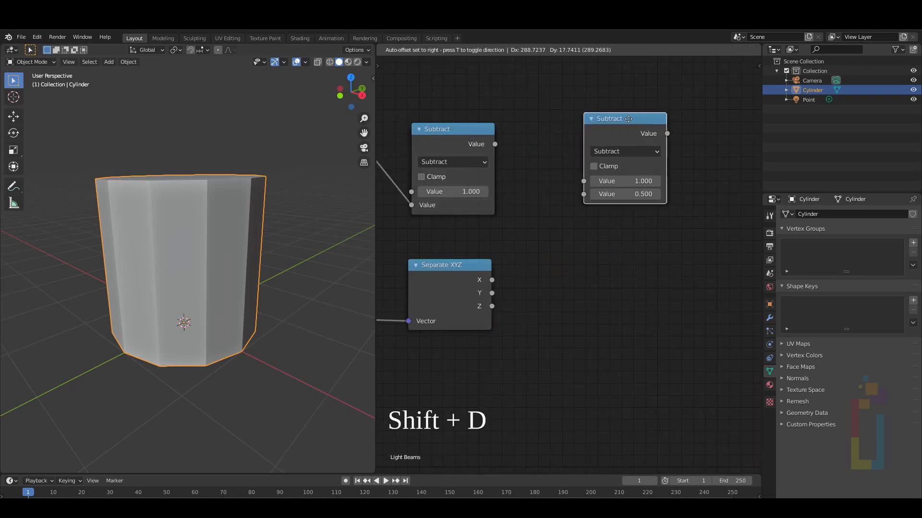
left_click(629, 119)
left_click(624, 151)
left_click(289, 224)
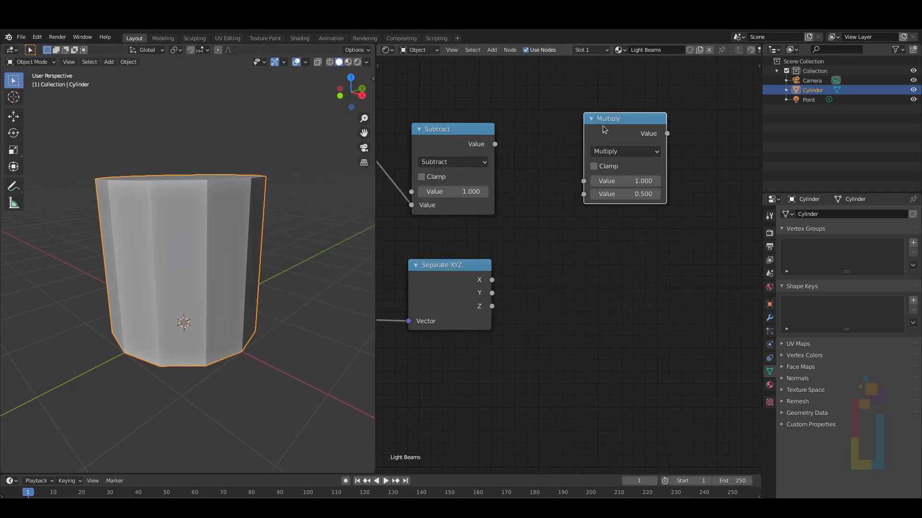
left_click_drag(612, 120, 608, 127)
Connect Separate XYZ's Z output to Multiply's first Value and Subtract's output to its second, adding a reroute point on the Z link
left_click_drag(495, 145, 580, 200)
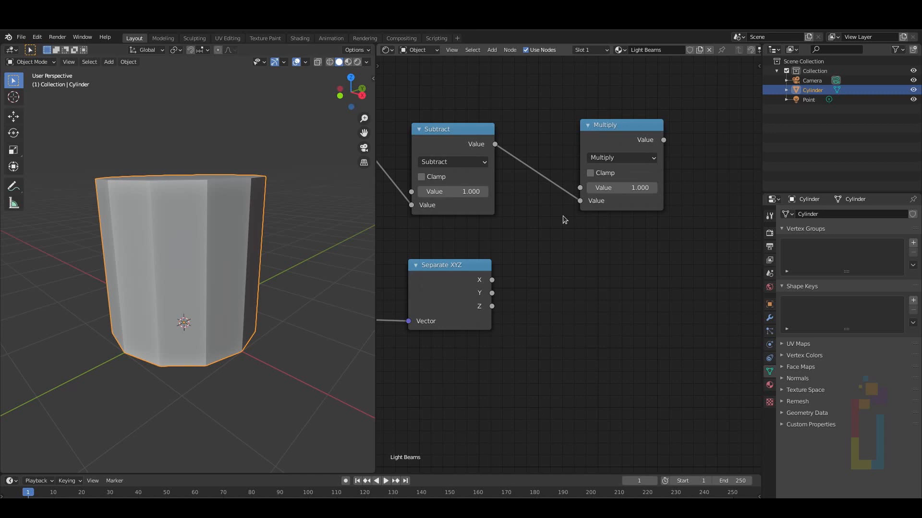
left_click_drag(492, 306, 580, 188)
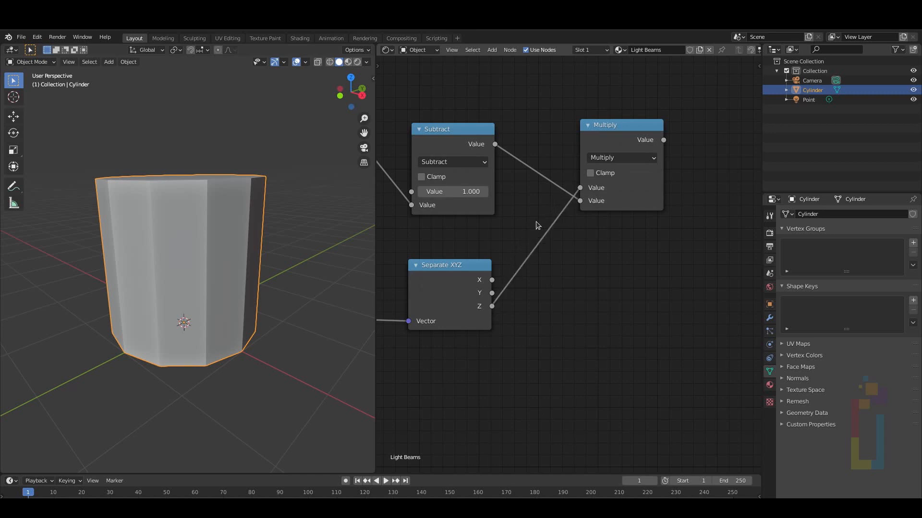
mouse_move(536, 226)
right_mouse_down("shift")
mouse_move(555, 251)
mouse_move(546, 239)
right_mouse_up("shift")
left_click_drag(544, 235, 548, 169)
Duplicate the Multiply node, place the copy above and to its right, and change the copy's operation to Add
middle_click_drag(621, 136, 568, 209)
key("shift+d")
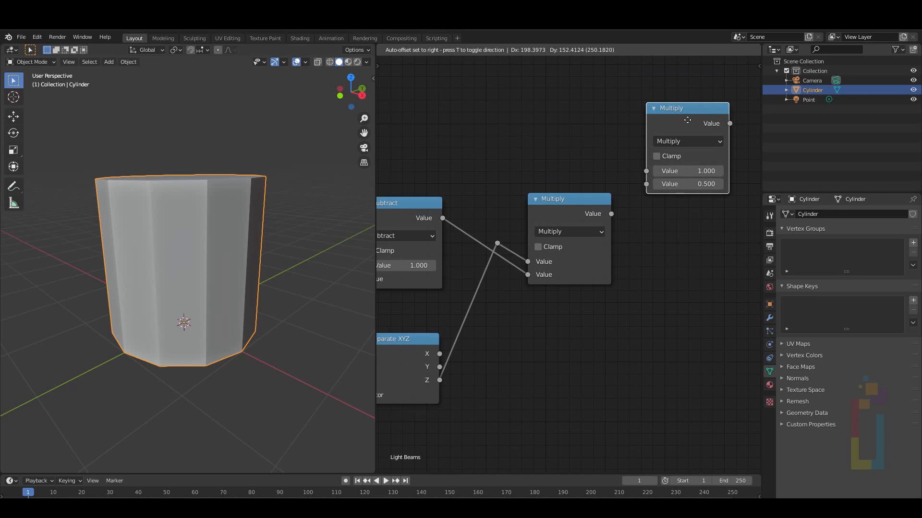
left_click(687, 120)
left_click(679, 141)
left_click(365, 183)
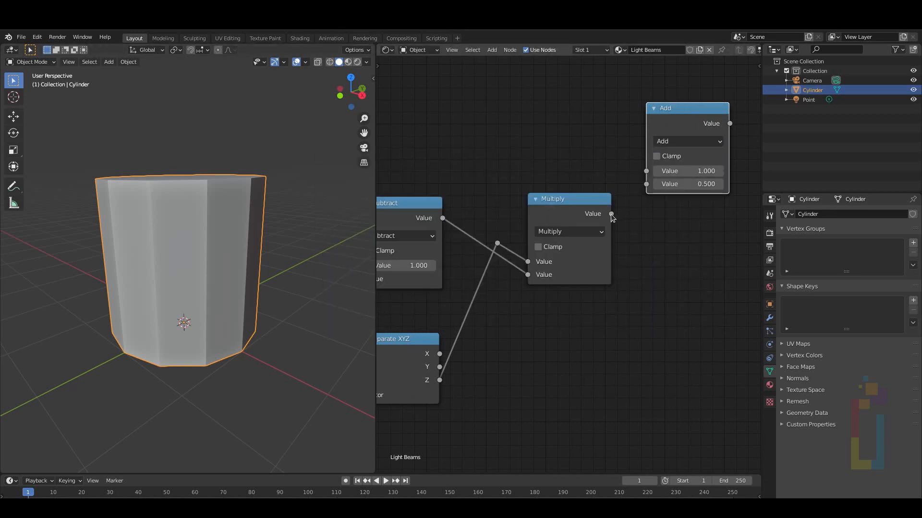
Connect Multiply's output to Add's first Value and Divide's output to its second, routing the Divide link above Multiply with a reroute point
left_click_drag(610, 214, 624, 166)
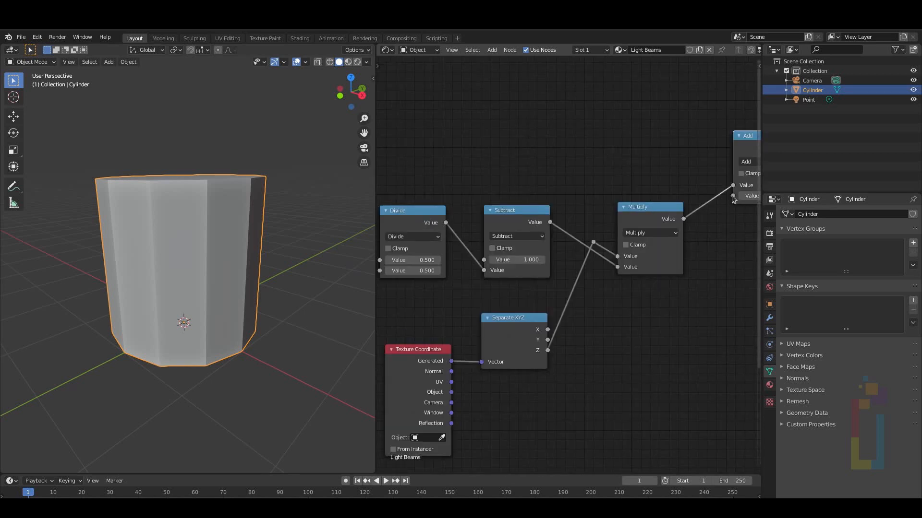
left_click_drag(733, 197, 447, 223)
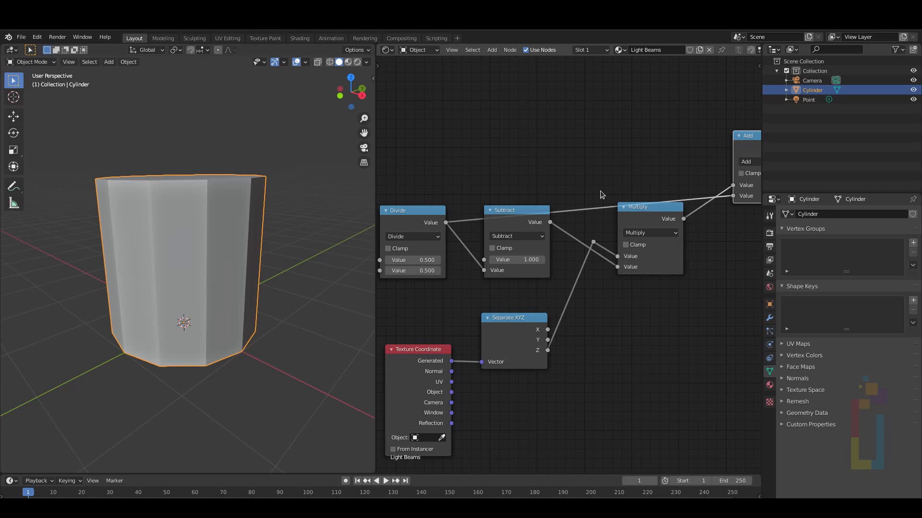
right_click_drag(600, 191, 584, 222, "shift")
key("g")
left_click(689, 186)
Duplicate the Add node, place the copy to its right, and enable Clamp on the original Add node
middle_click_drag(686, 284, 513, 303)
middle_click_drag(591, 169, 557, 179)
left_click(557, 178)
key("shift+d")
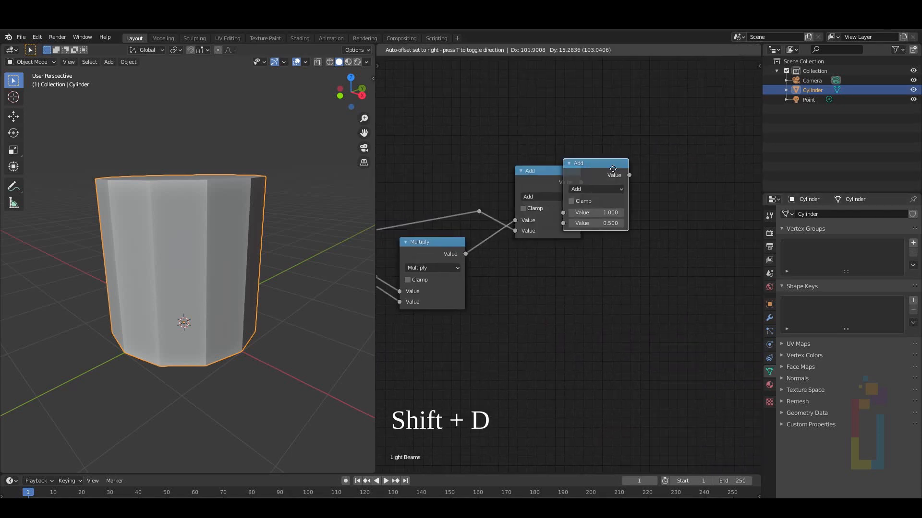
left_click(673, 181)
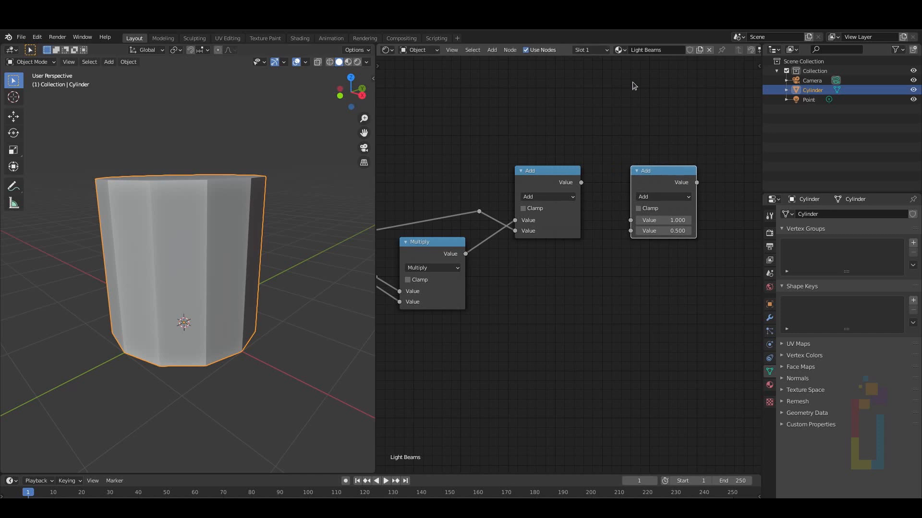
left_click(545, 174)
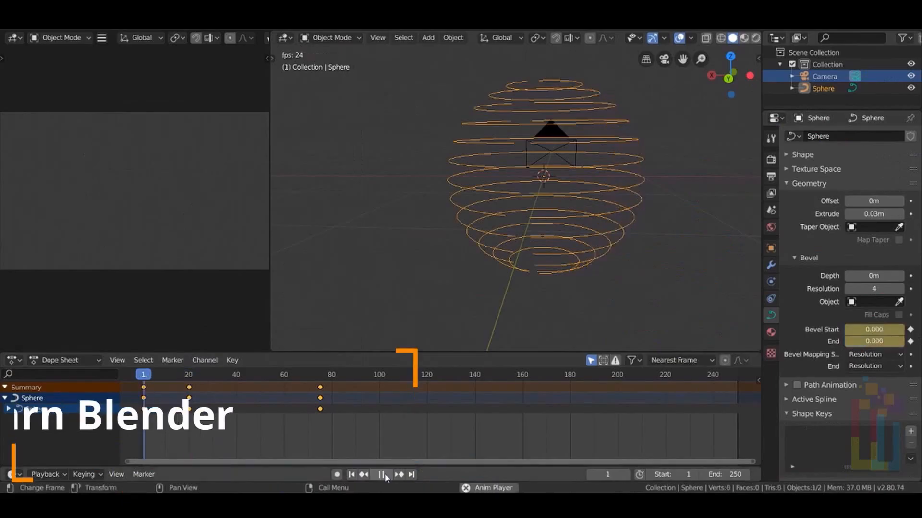
scroll(442, 266, "down", 4)
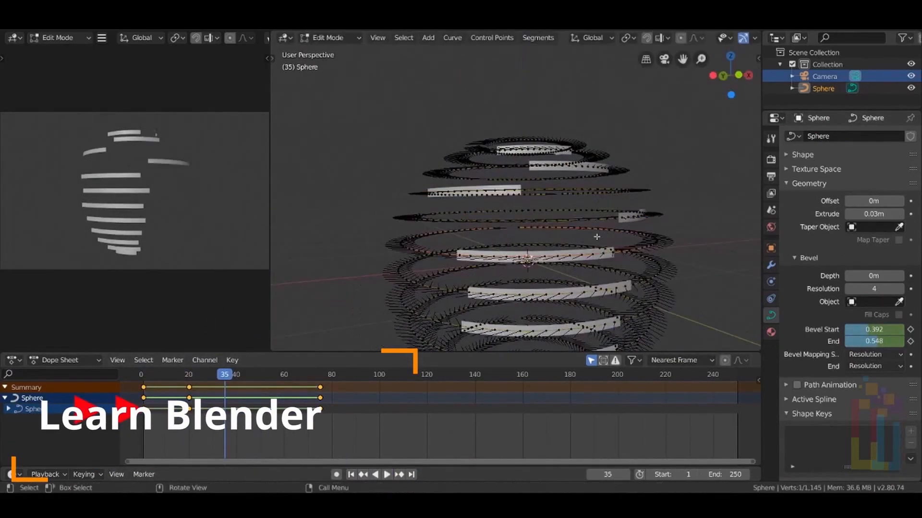
left_click(582, 208)
key("ctrl+l")
key("r")
key("z")
left_click(582, 208)
left_click(492, 259)
key("ctrl+l")
key("r")
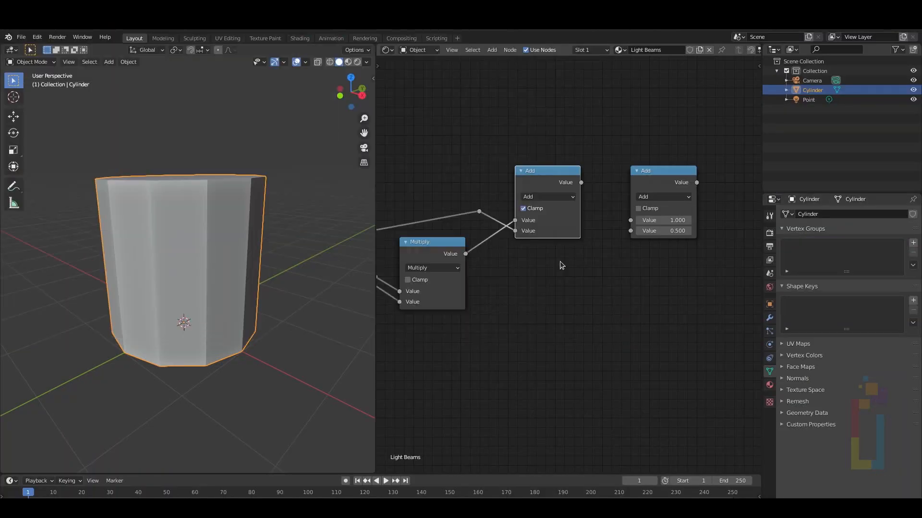
Change the copied Add node to Divide with a first Value of 1, and connect the clamped Add node's output to its second Value
left_click(652, 198)
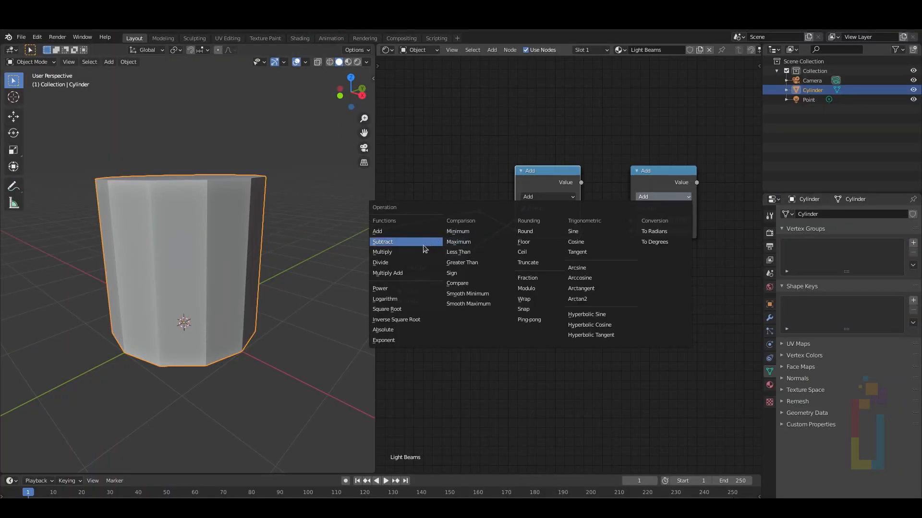
left_click(384, 263)
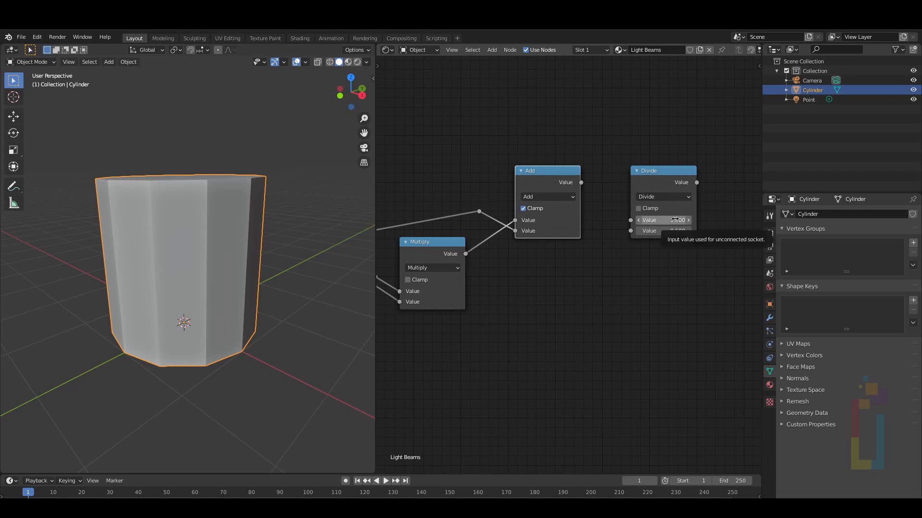
left_click(675, 220)
key("Return")
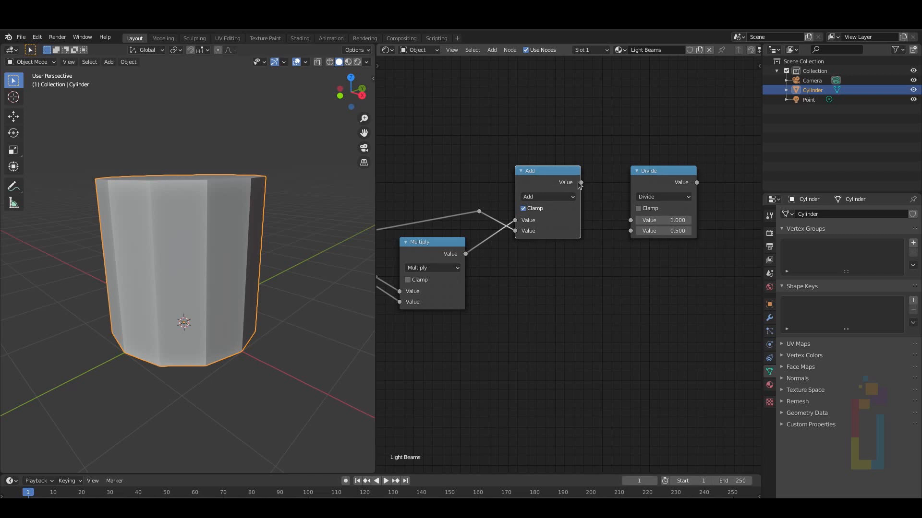
mouse_move(581, 183)
left_mouse_down()
mouse_move(622, 232)
mouse_move(631, 221)
mouse_move(630, 231)
left_mouse_up()
Try feeding the new Divide node's output into the Noise Texture's Vector input and preview it in Rendered shading
scroll(649, 241, "down", 2)
left_click_drag(575, 154, 633, 284)
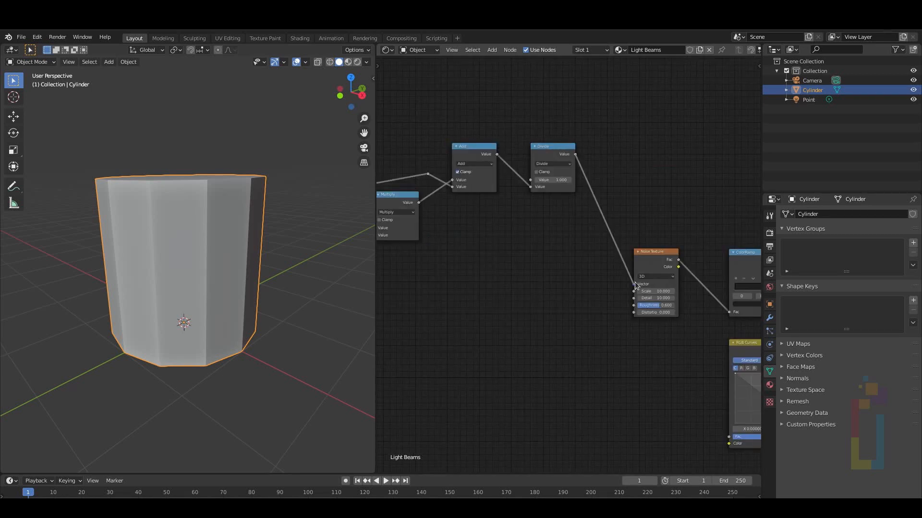
left_click(357, 61)
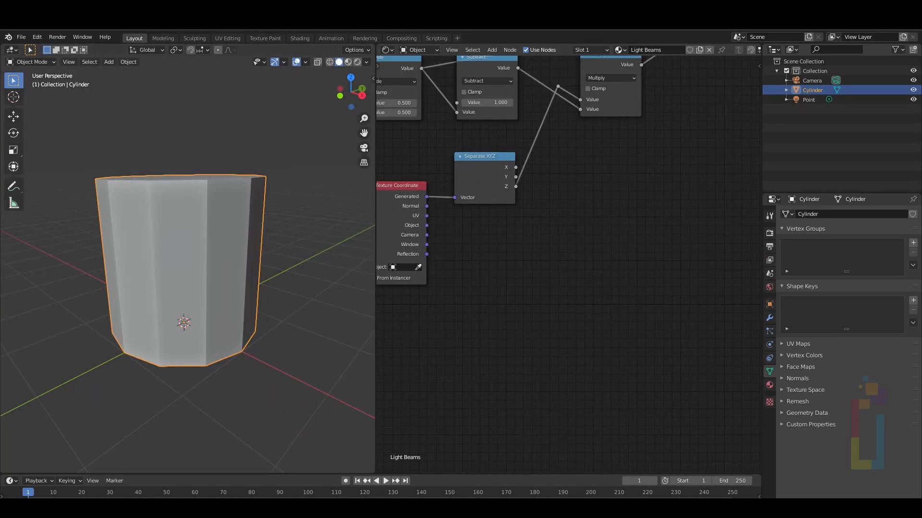
Make two copies of the Subtract node and stack them below the Multiply node, to the right of Separate XYZ
middle_click_drag(668, 233, 653, 263)
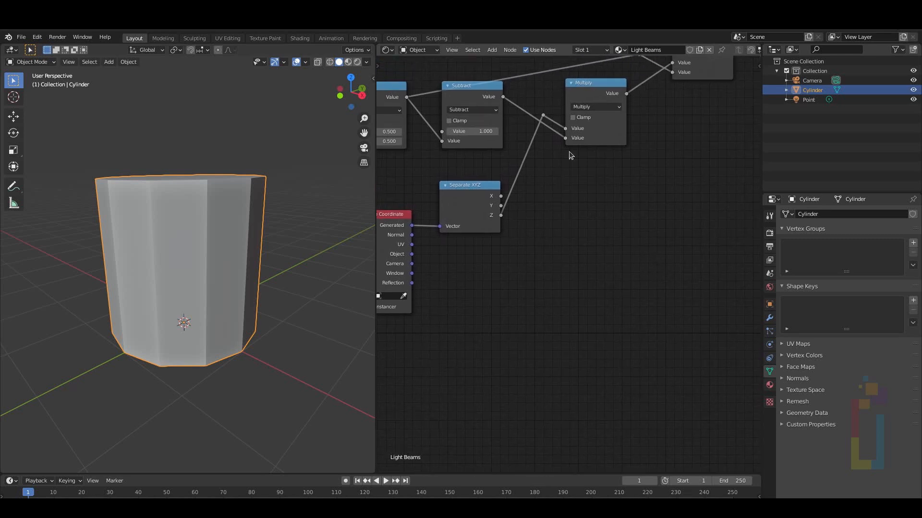
left_click(466, 94)
middle_click_drag(465, 94, 491, 104)
key("shift+d")
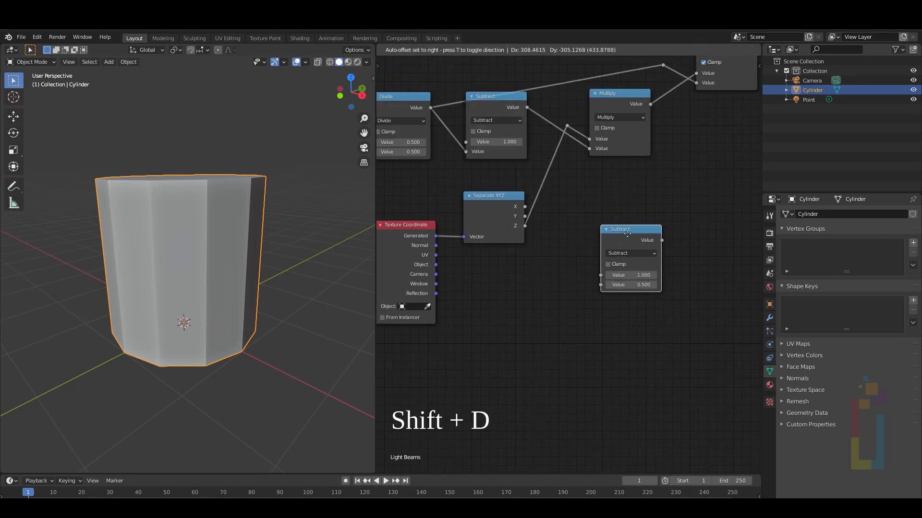
left_click(620, 242)
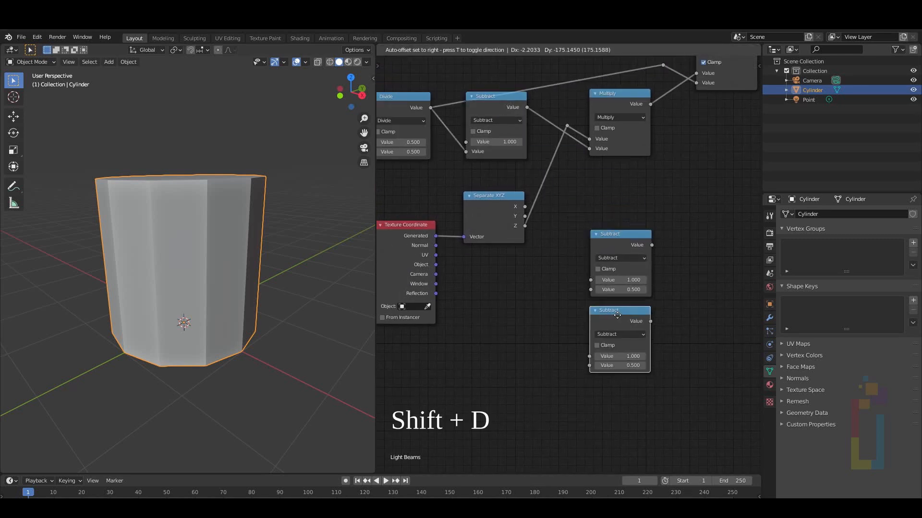
key("shift+d")
left_click(618, 311)
Connect Separate XYZ's X output to the upper Subtract copy's first Value and its Y output to the lower copy's first Value
scroll(618, 311, "up", 3)
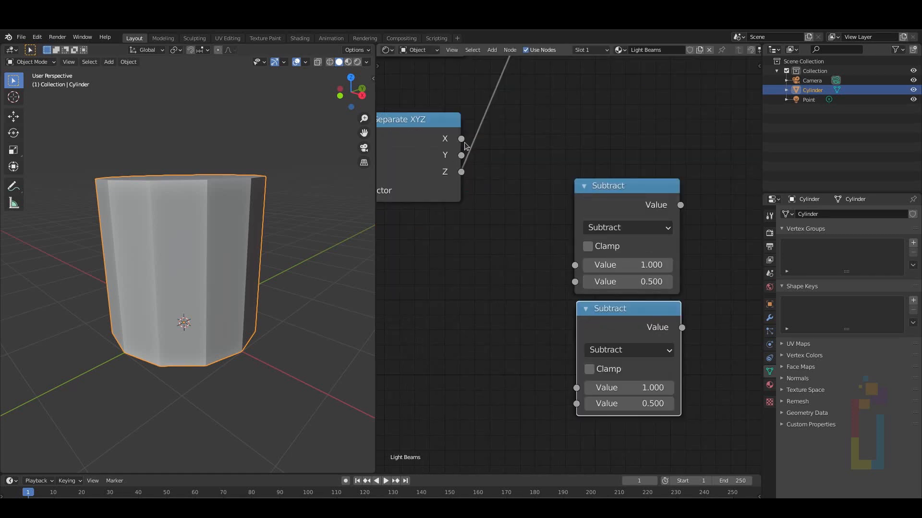
left_click_drag(461, 139, 575, 265)
left_click_drag(461, 158, 576, 387)
Preview each Subtract copy's output in the Noise Texture's Vector input with Rendered shading, and disconnect the link again
scroll(384, 278, "down", 4)
left_click(357, 61)
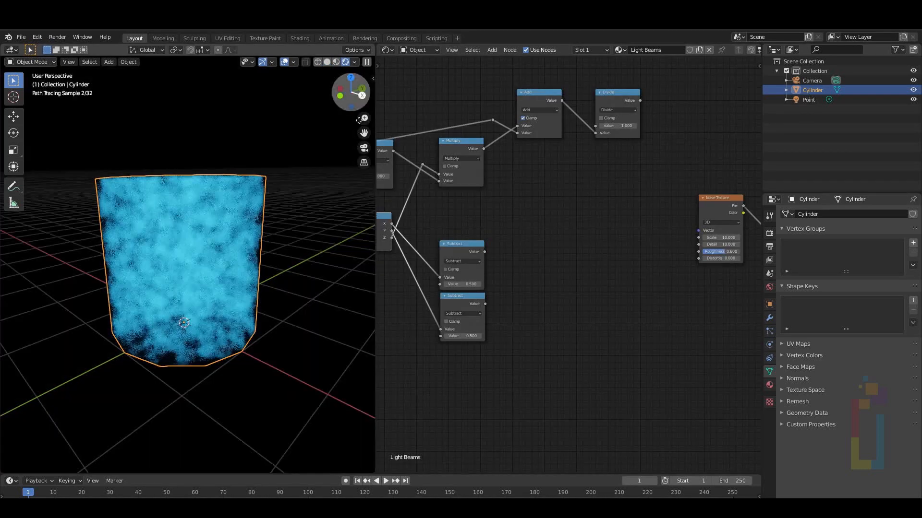
left_click_drag(484, 251, 698, 230)
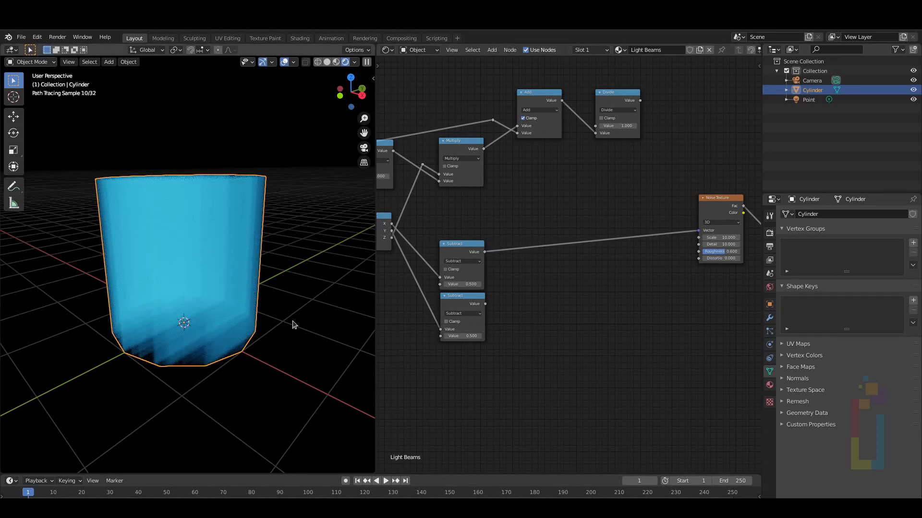
left_click_drag(484, 303, 700, 228)
left_click_drag(698, 230, 634, 223)
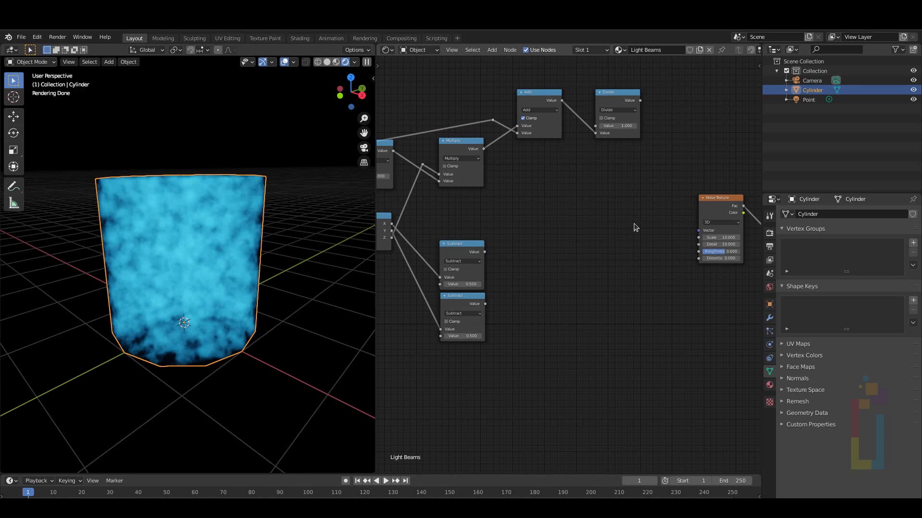
Add a Combine XYZ node before the Noise Texture and connect its Vector output to the texture's Vector input
key("shift+a")
type("scombine")
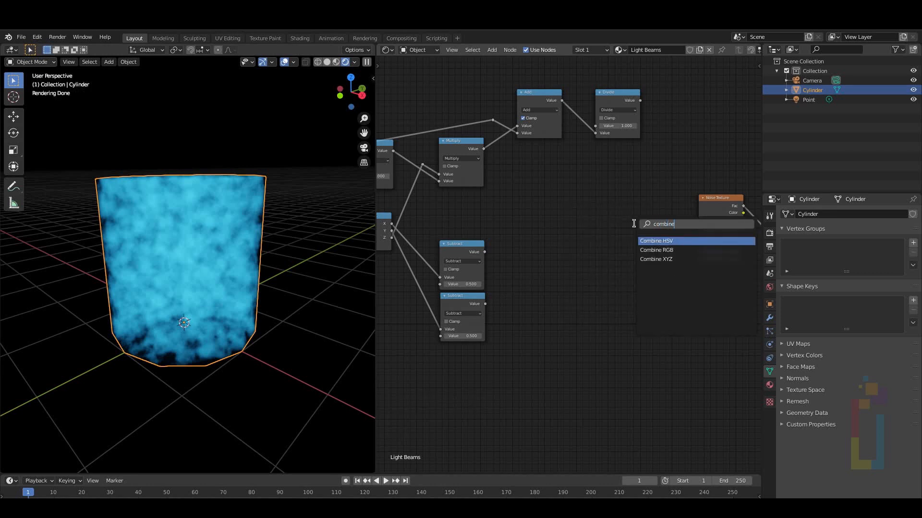
key("Down")
key("Down")
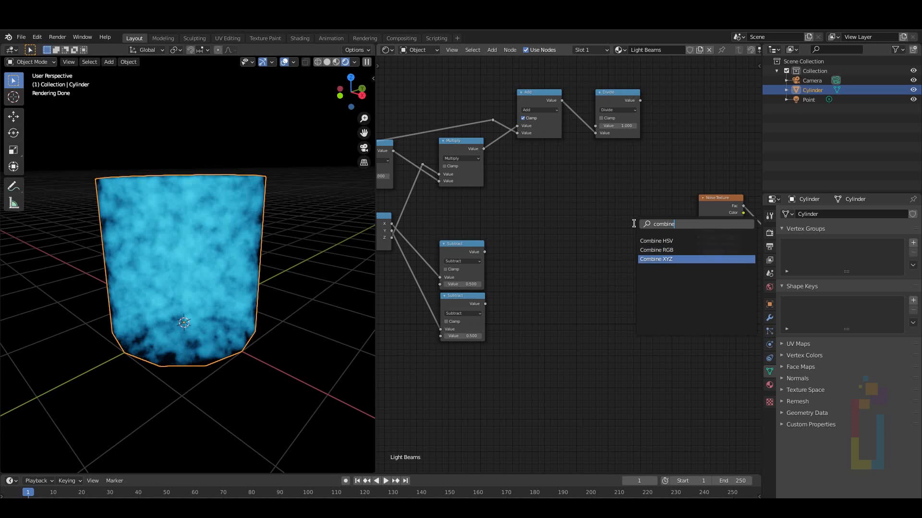
key("Up")
key("Down")
key("Return")
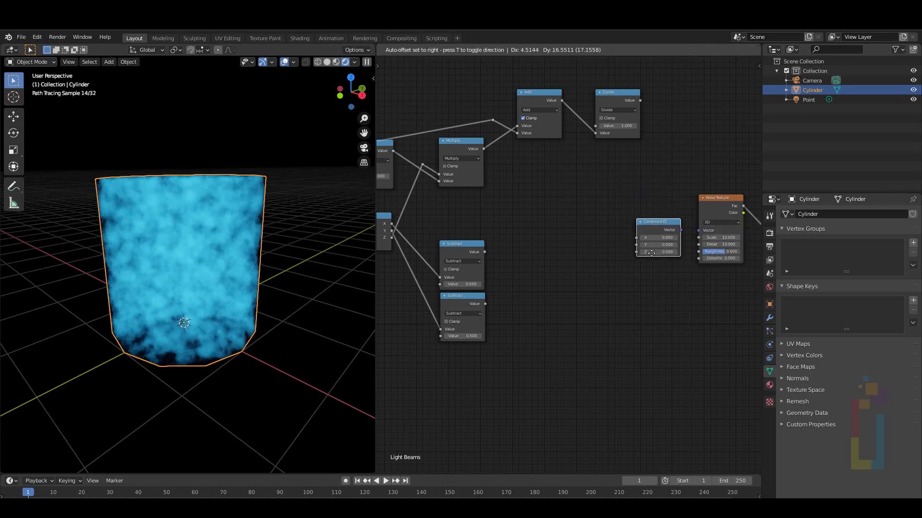
left_click(651, 255)
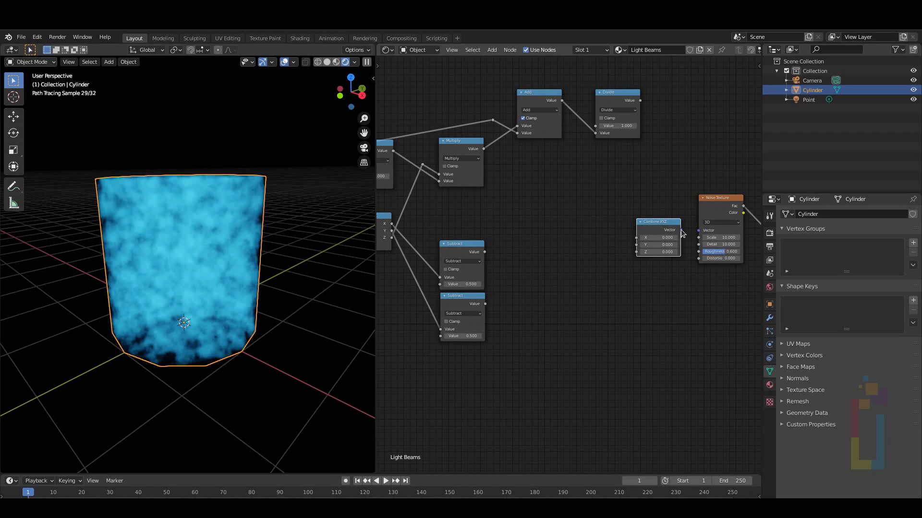
left_click_drag(680, 230, 697, 230)
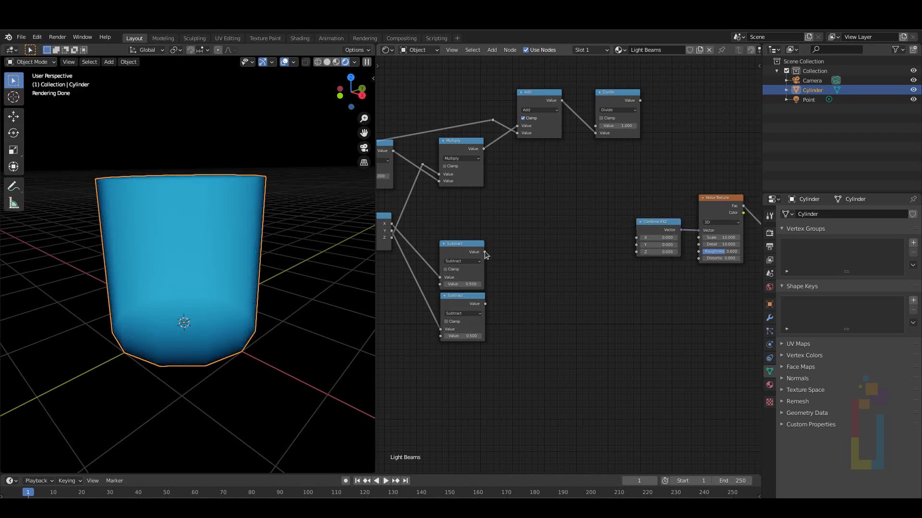
Try feeding the upper and lower Subtract outputs directly into Combine XYZ's X and Y inputs
mouse_move(485, 251)
left_mouse_down()
mouse_move(613, 231)
mouse_move(636, 237)
left_mouse_up()
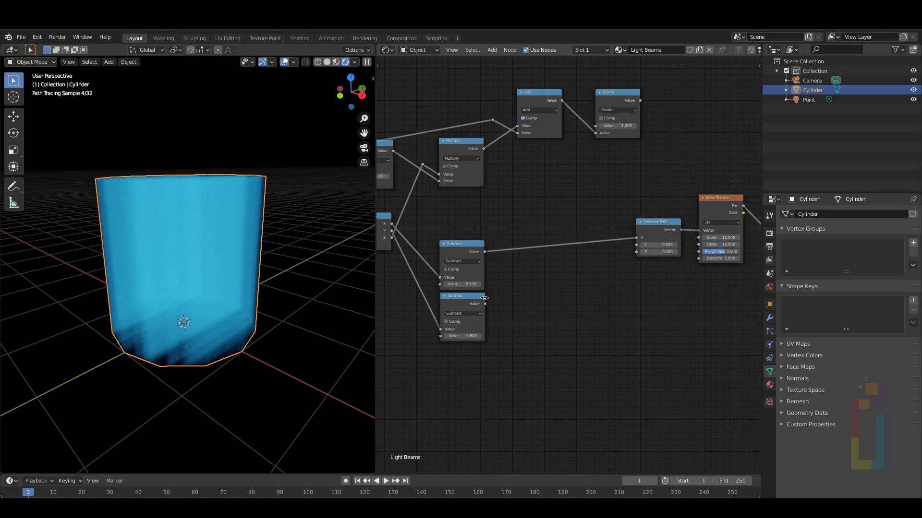
mouse_move(485, 303)
left_mouse_down()
mouse_move(508, 277)
mouse_move(636, 245)
left_mouse_up()
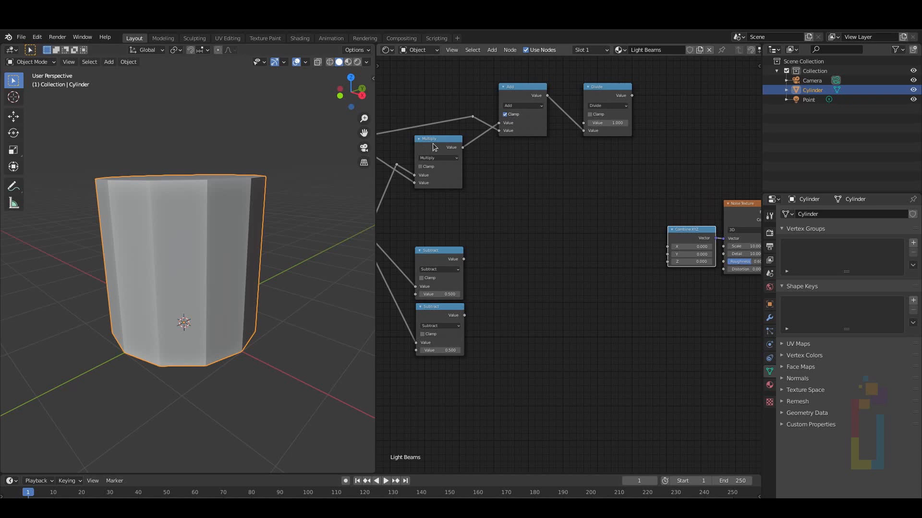
Duplicate the Multiply node and place the copy between the Subtract copies and Combine XYZ, below the Divide node
left_click(433, 146)
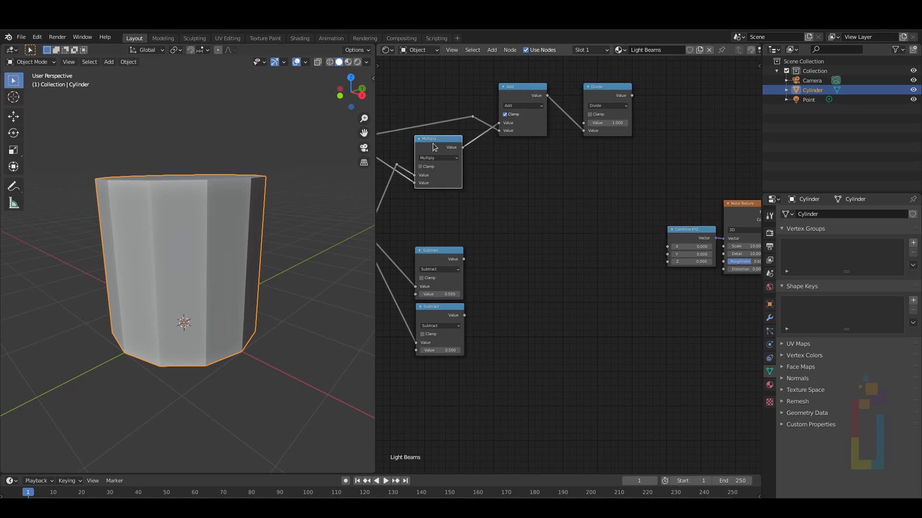
key("shift+d")
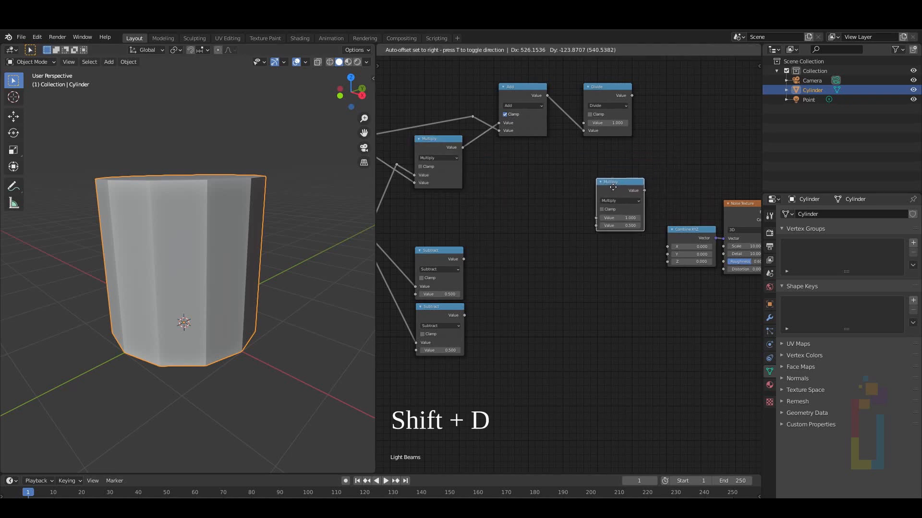
left_click(609, 193)
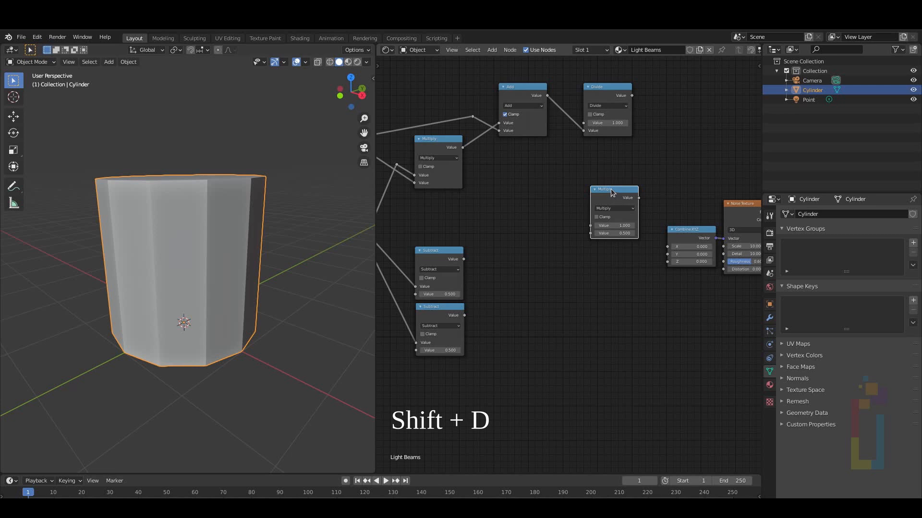
Duplicate the new Multiply node twice and stack the copies below it, making a column of three beside Combine XYZ
key("shift+d")
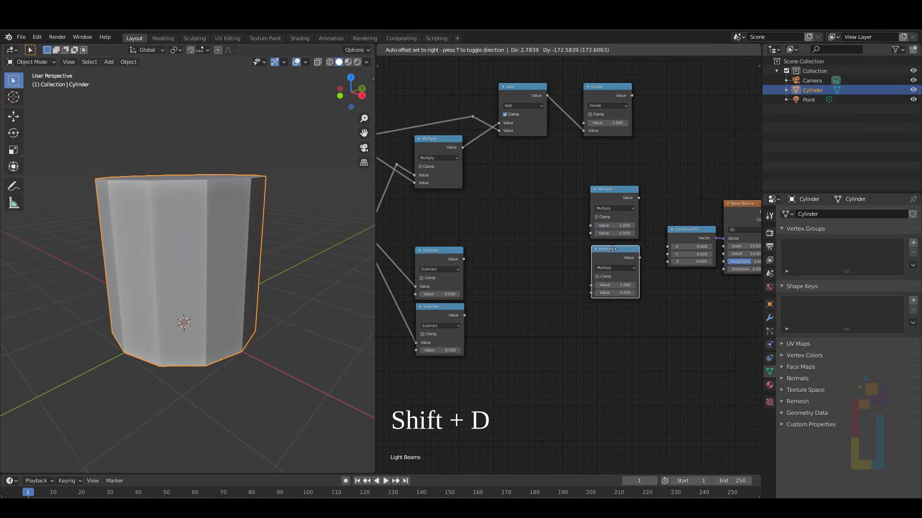
left_click(612, 249)
key("shift+d")
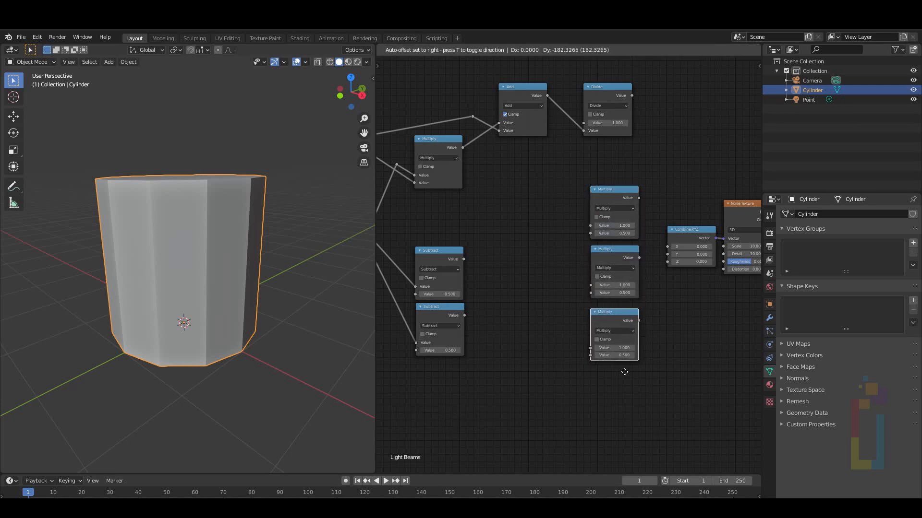
left_click(627, 373)
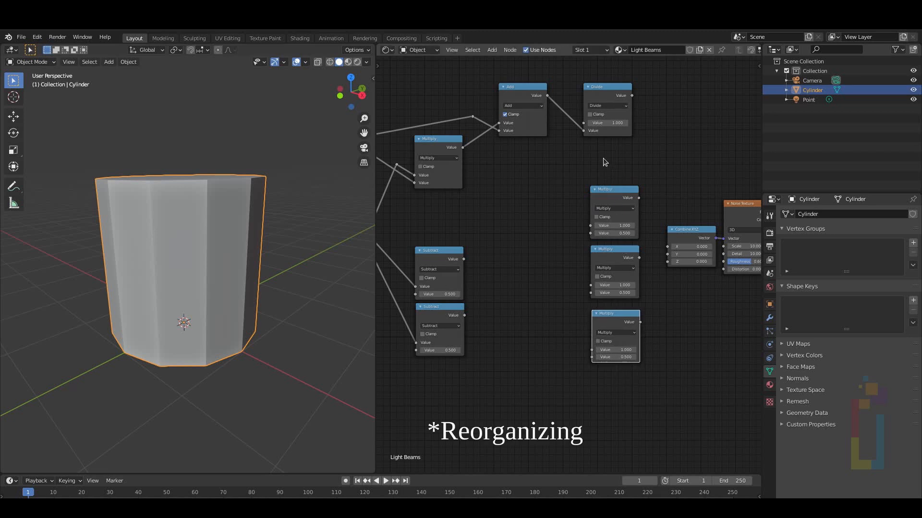
Move the three Multiply nodes and all nodes after them farther from the Subtract copies, and place Divide closer to Add
scroll(603, 157, "down", 7)
middle_click_drag(385, 171, 464, 171)
middle_click_drag(643, 208, 410, 180)
left_click_drag(410, 179, 761, 350)
middle_click_drag(706, 322, 652, 324)
scroll(651, 324, "down", 2)
key("g")
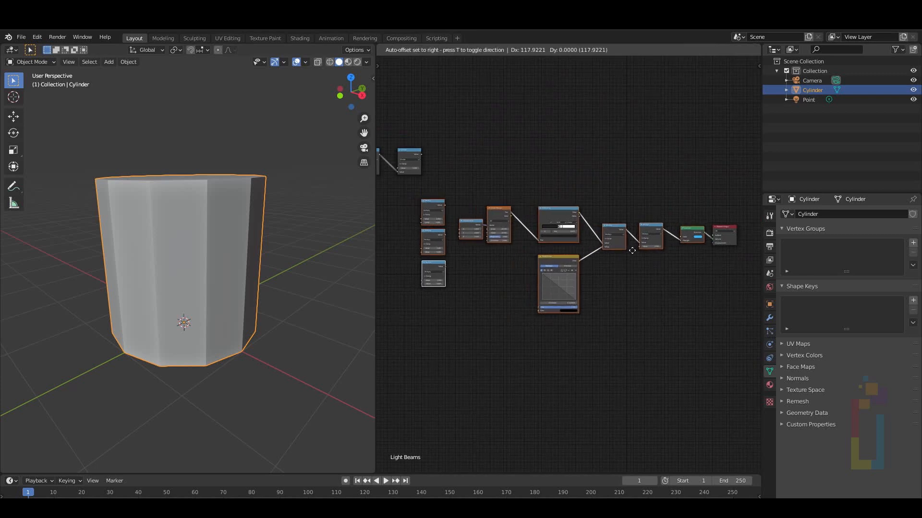
left_click(654, 249)
left_click_drag(724, 230, 398, 222)
middle_click_drag(384, 230, 524, 227)
scroll(507, 234, "up", 4)
scroll(508, 234, "up", 2)
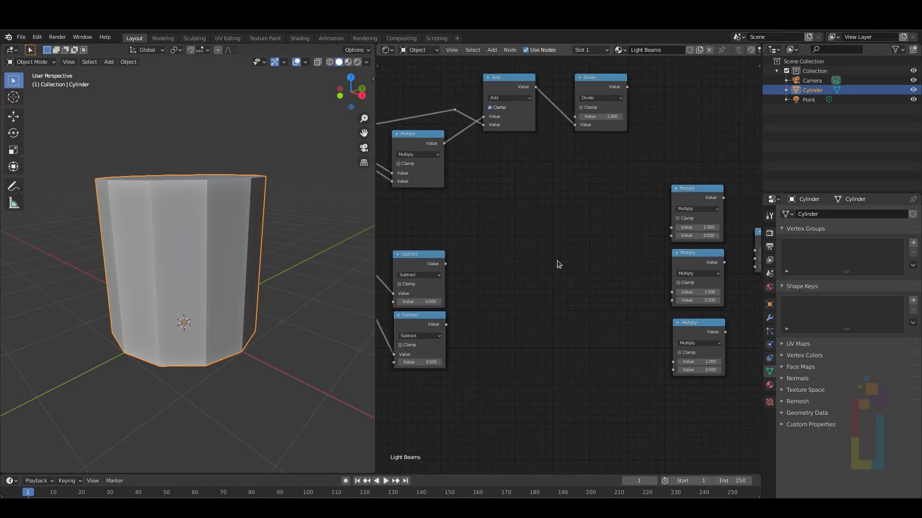
left_click_drag(611, 81, 578, 78)
With Rendered shading on, feed the Divide output following Add through a reroute point into the first inputs of the upper two stacked Multiply nodes
left_click(358, 48)
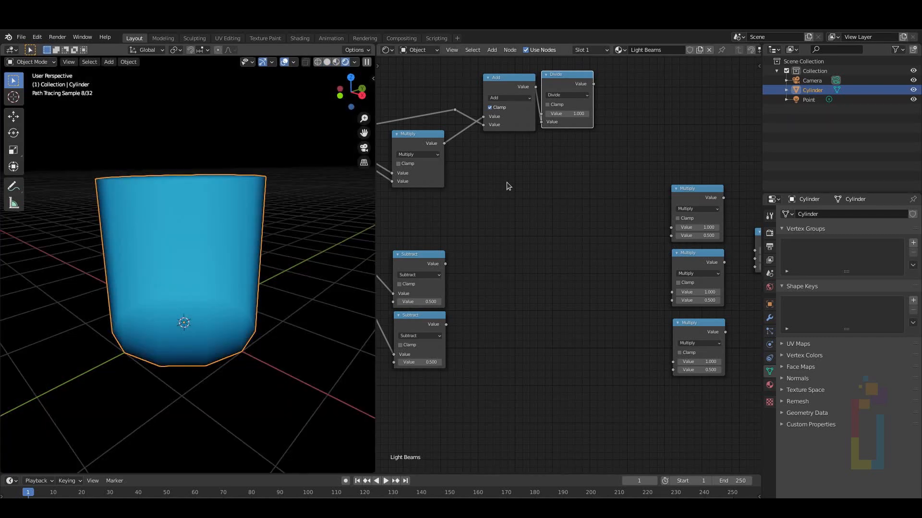
left_click_drag(593, 84, 669, 226)
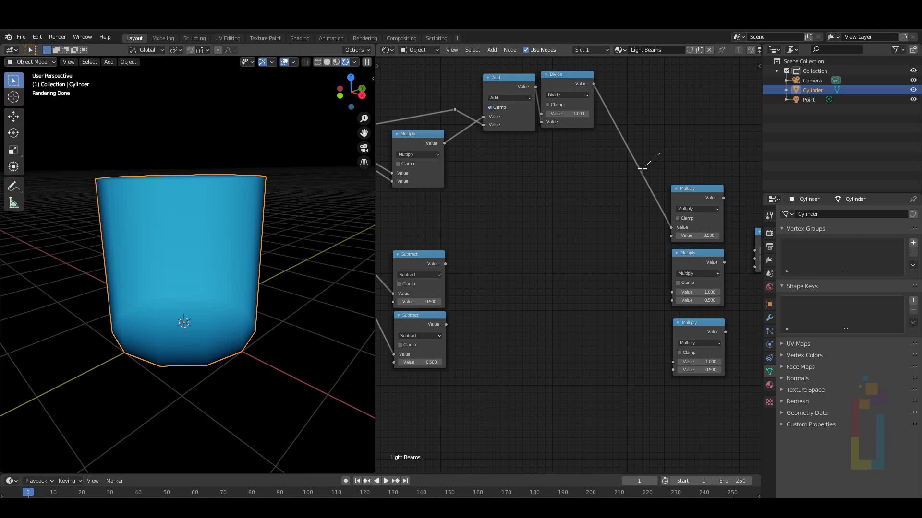
right_click_drag(642, 164, 626, 186, "shift")
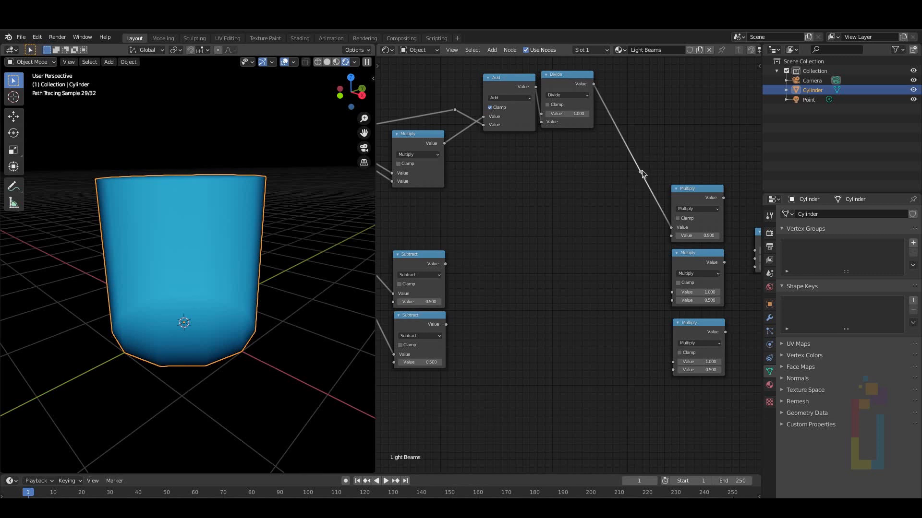
left_click_drag(641, 172, 626, 225)
left_click_drag(655, 260, 671, 292)
middle_click_drag(593, 272, 577, 254)
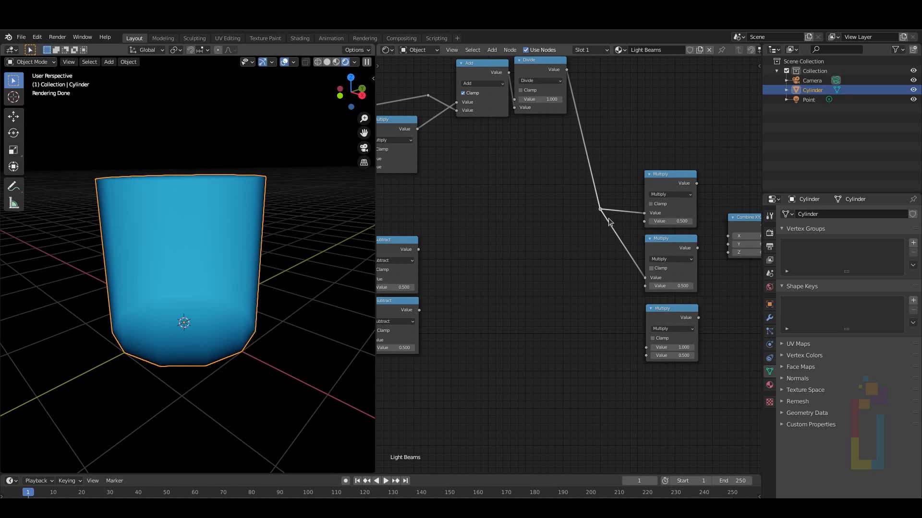
Connect the upper and lower Subtract copies to the second inputs of the top and middle stacked Multiply nodes respectively
left_click_drag(418, 249, 644, 221)
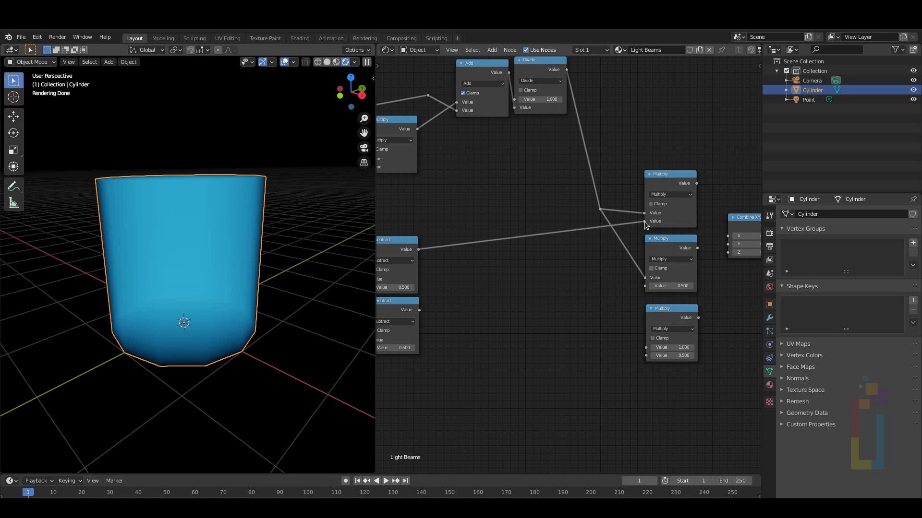
left_click_drag(421, 311, 648, 286)
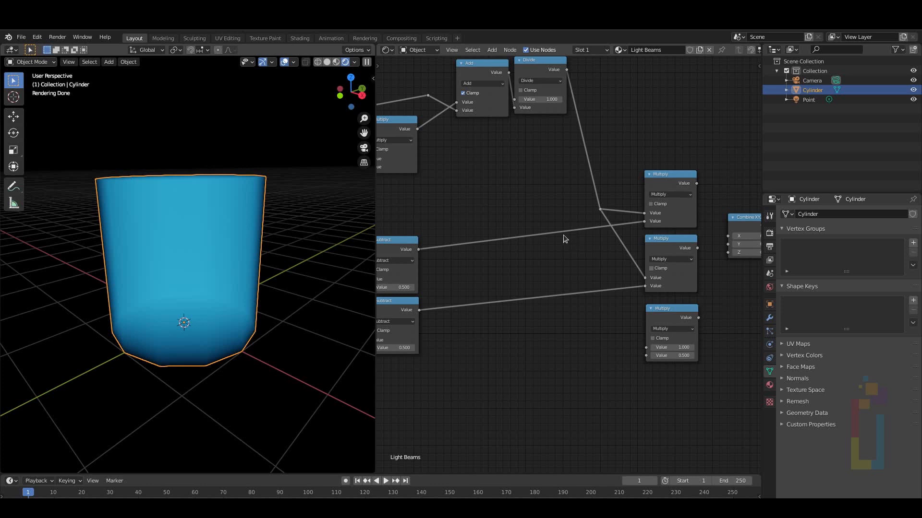
Connect the top, middle and bottom Multiply outputs to the X, Y and Z inputs of Combine XYZ
middle_click_drag(563, 235, 470, 247)
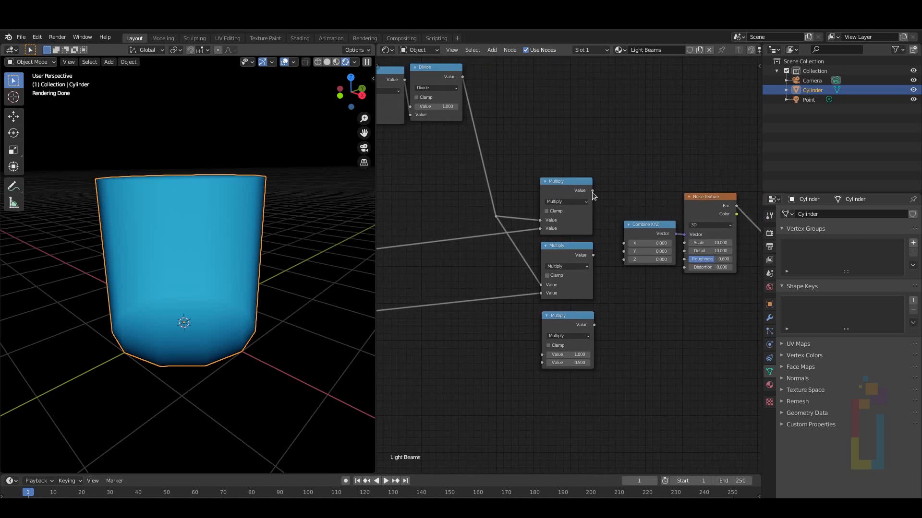
left_click_drag(592, 191, 603, 213)
mouse_move(623, 245)
left_mouse_down()
mouse_move(595, 259)
mouse_move(624, 252)
left_mouse_up()
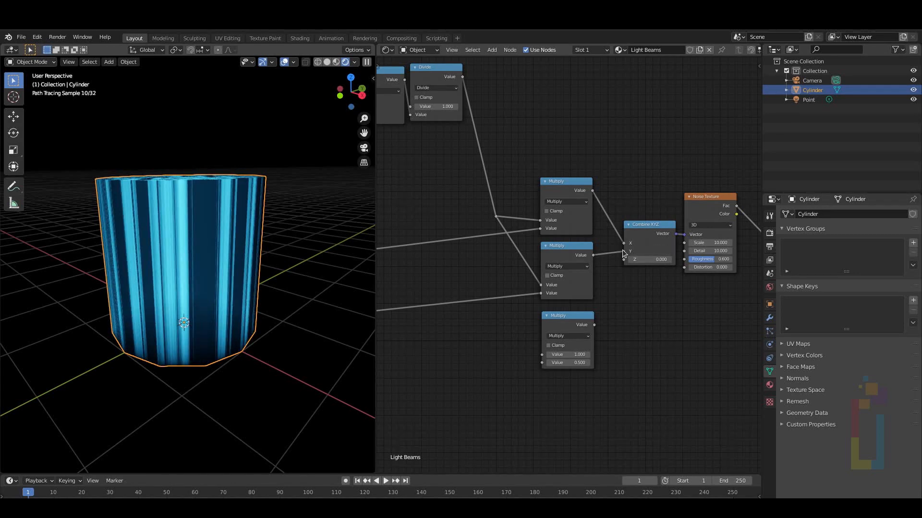
left_click_drag(594, 325, 603, 307)
left_click_drag(614, 265, 621, 261)
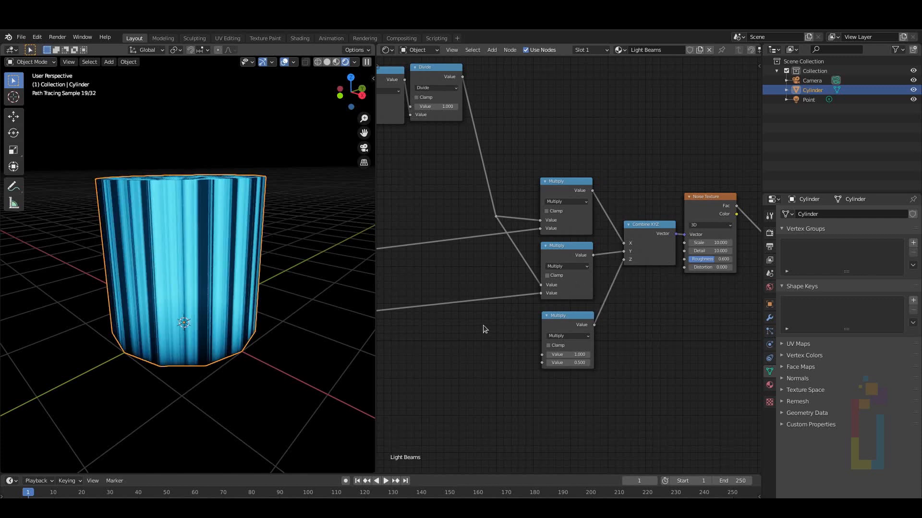
Connect Separate XYZ's Z output to the bottom Multiply's second input and set that node's first value to 0.075
scroll(483, 329, "down", 2)
middle_click_drag(483, 329, 615, 317)
middle_click_drag(431, 267, 449, 268)
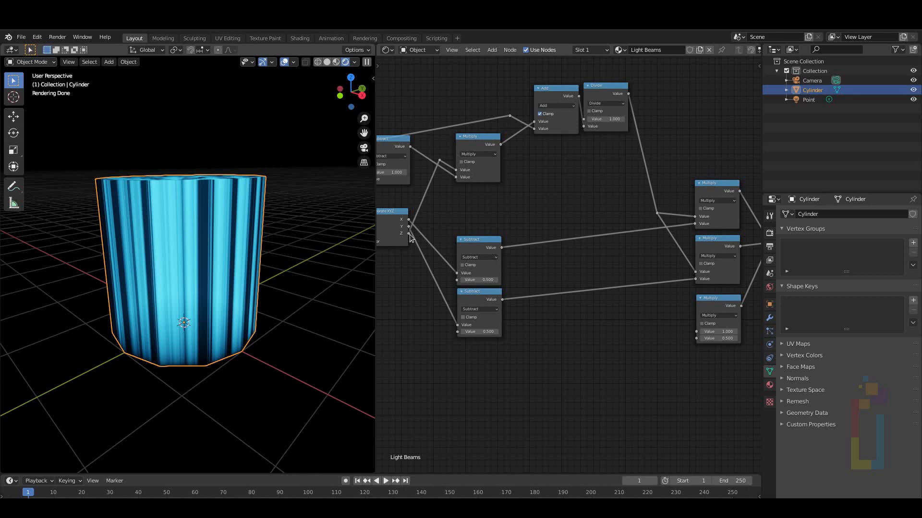
left_click_drag(410, 235, 698, 338)
middle_click_drag(698, 338, 613, 344)
scroll(623, 363, "up", 5)
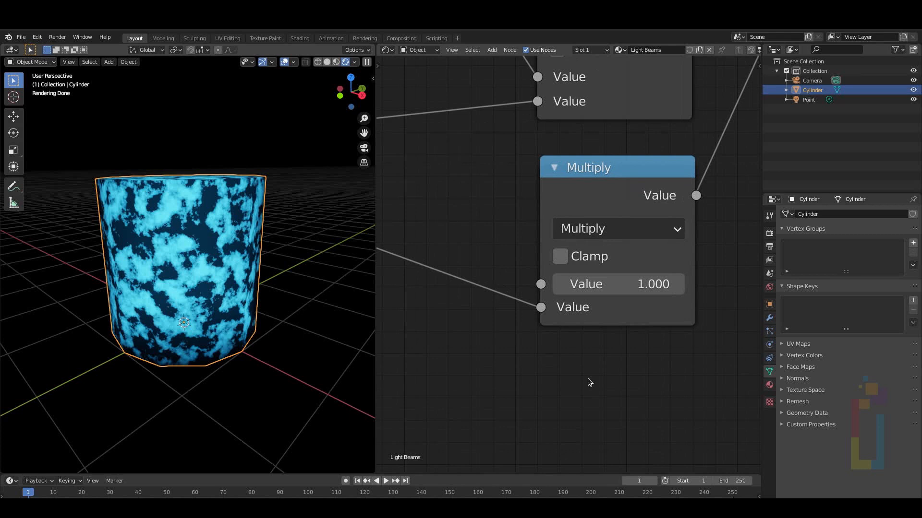
left_click(651, 283)
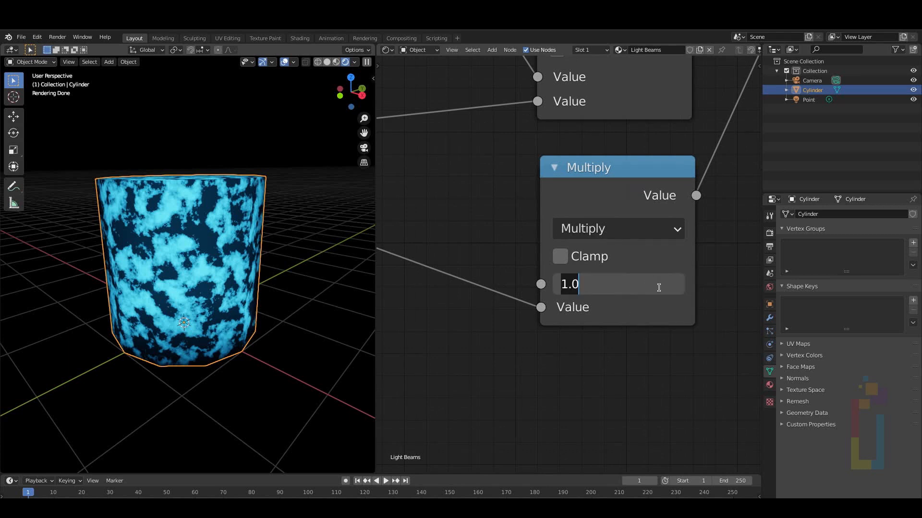
type(".075")
key("Return")
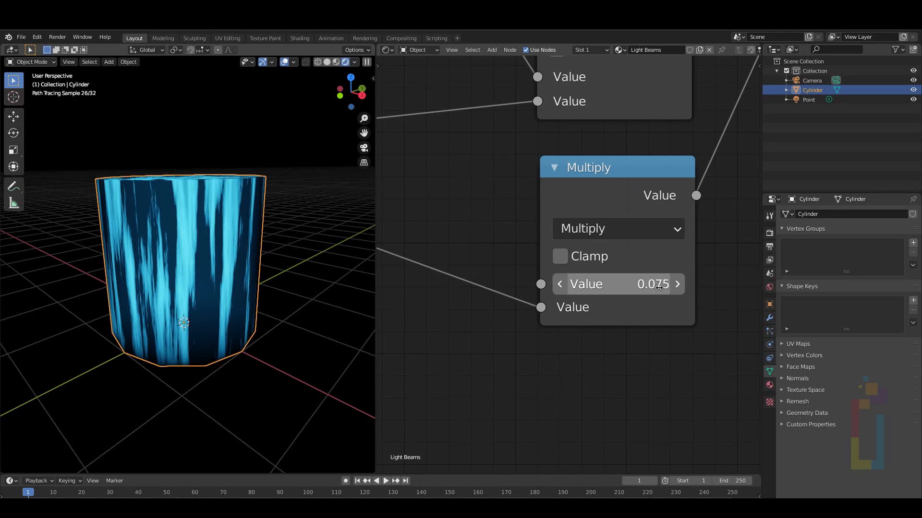
In the first Divide node, above Texture Coordinate, set the second value to 1 and the first value to 0.4
key("Home")
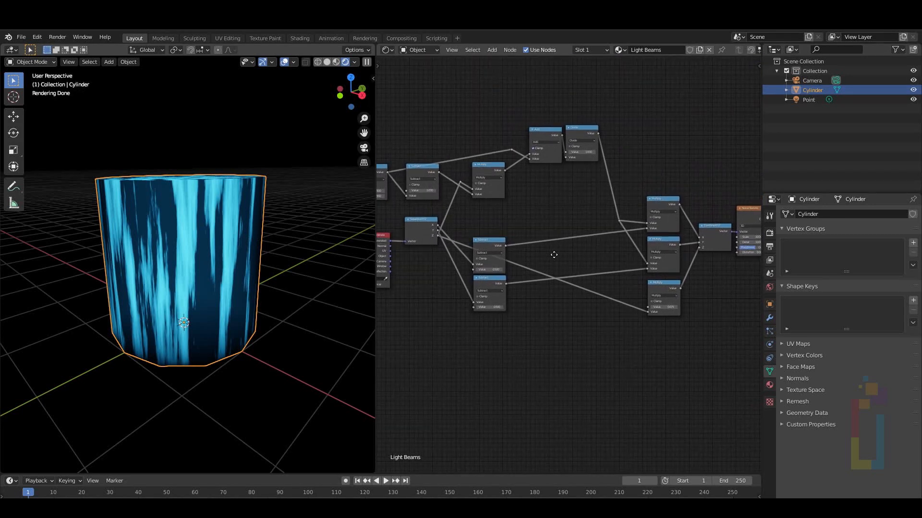
middle_click_drag(554, 255, 535, 243)
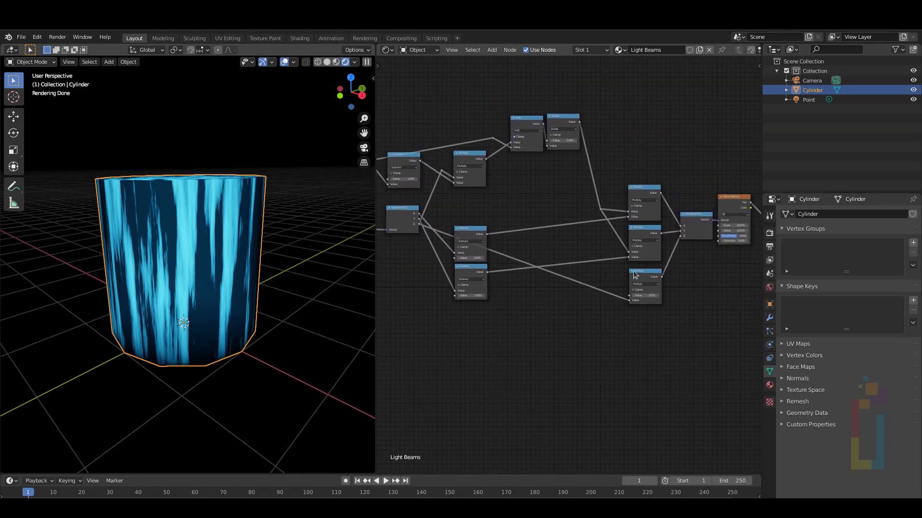
scroll(533, 253, "up", 10)
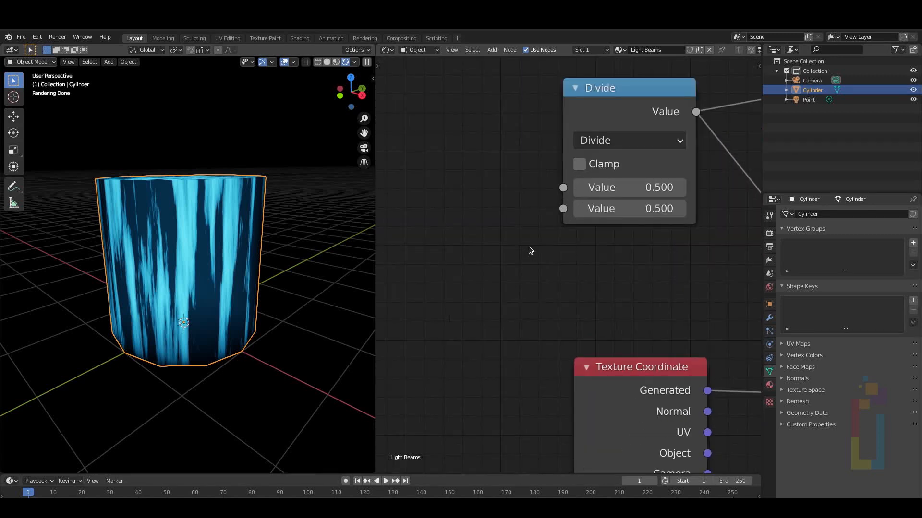
middle_click_drag(641, 217, 533, 307)
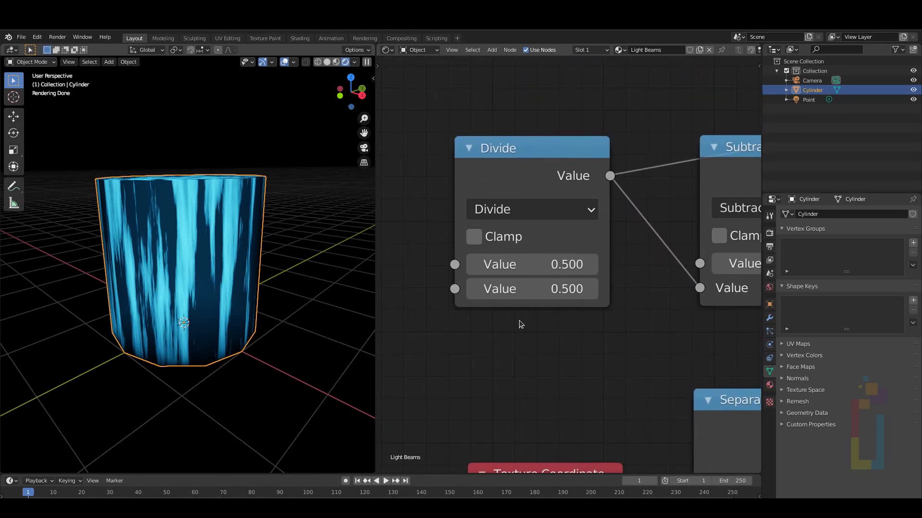
double_click(557, 289)
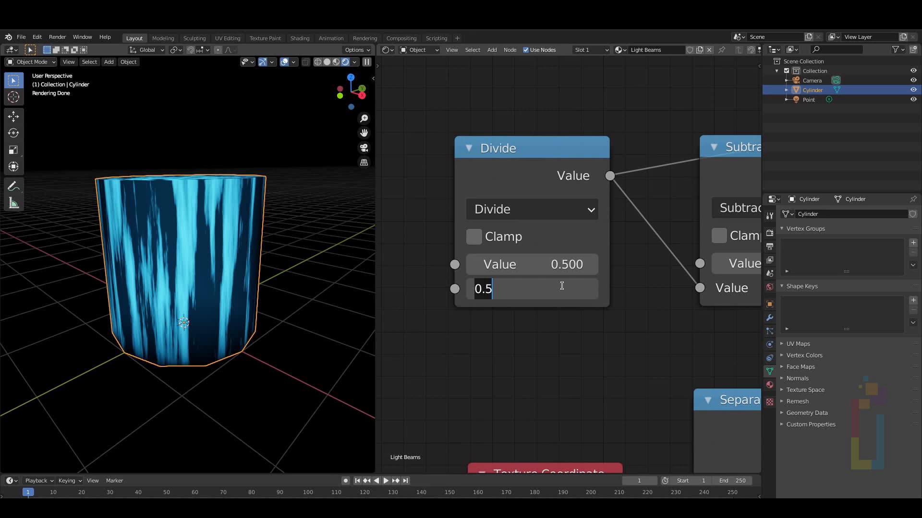
type("1")
key("Return")
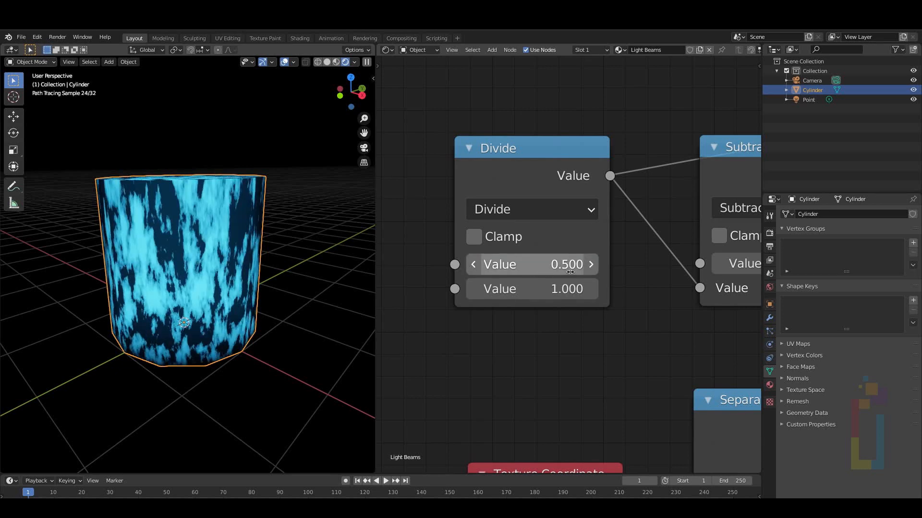
double_click(570, 270)
type(".")
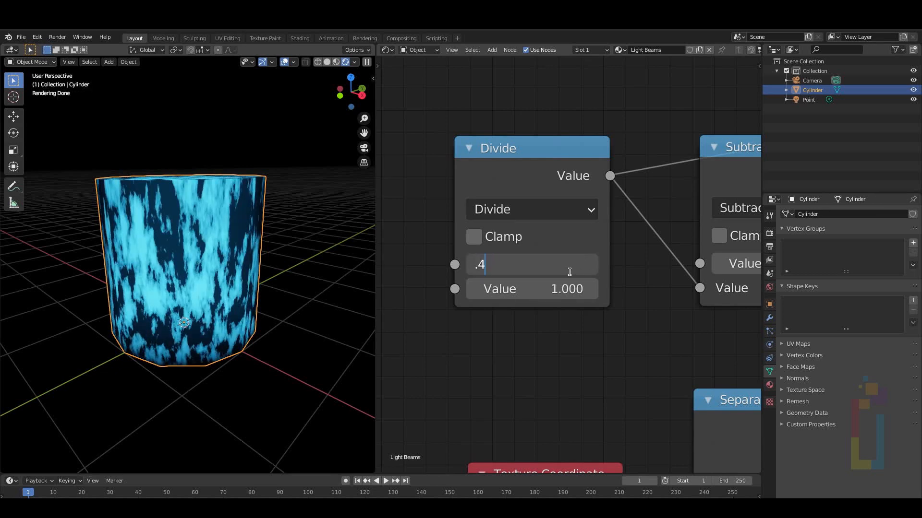
type("4")
key("Return")
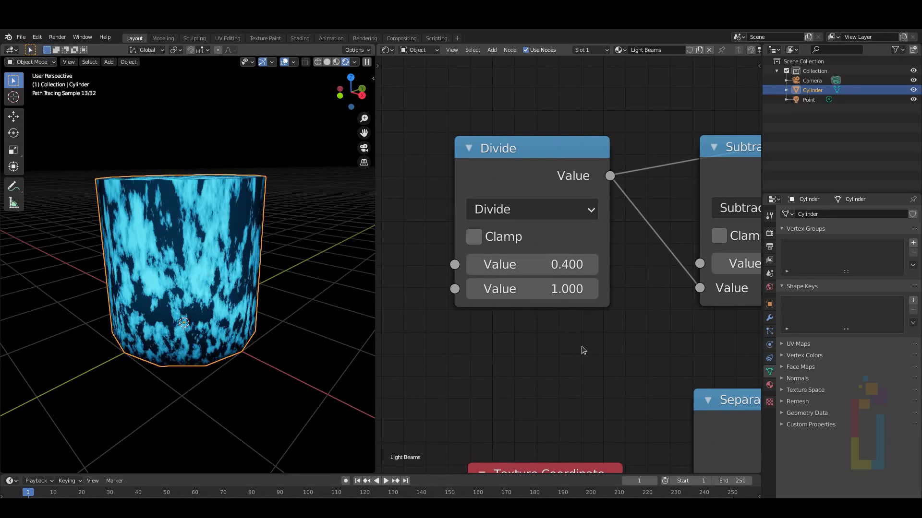
Refresh the cylinder's preview by switching the viewport to Solid shading and back to Rendered
scroll(578, 347, "down", 5)
middle_click_drag(570, 341, 204, 277)
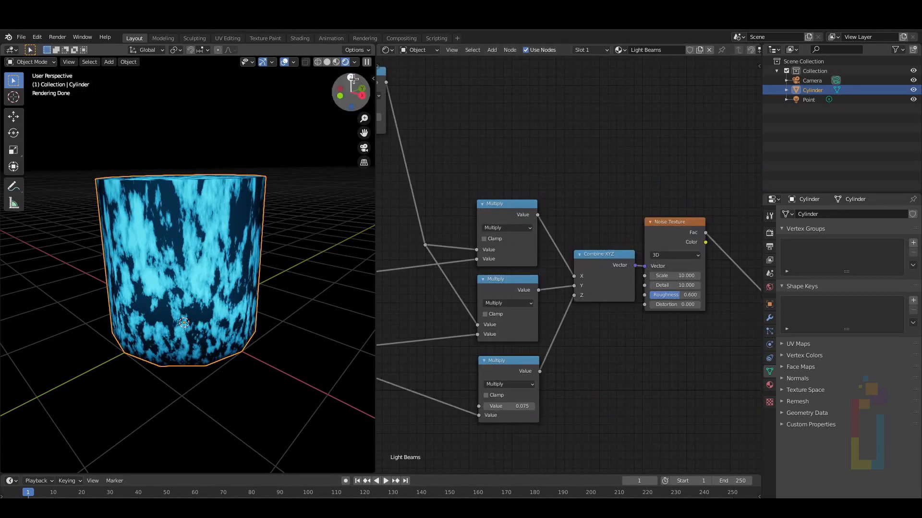
left_click(326, 62)
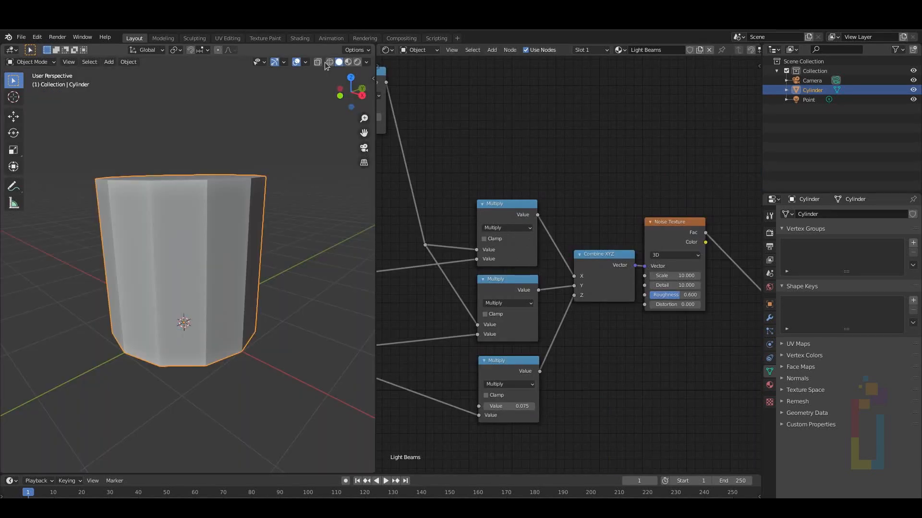
left_click(357, 62)
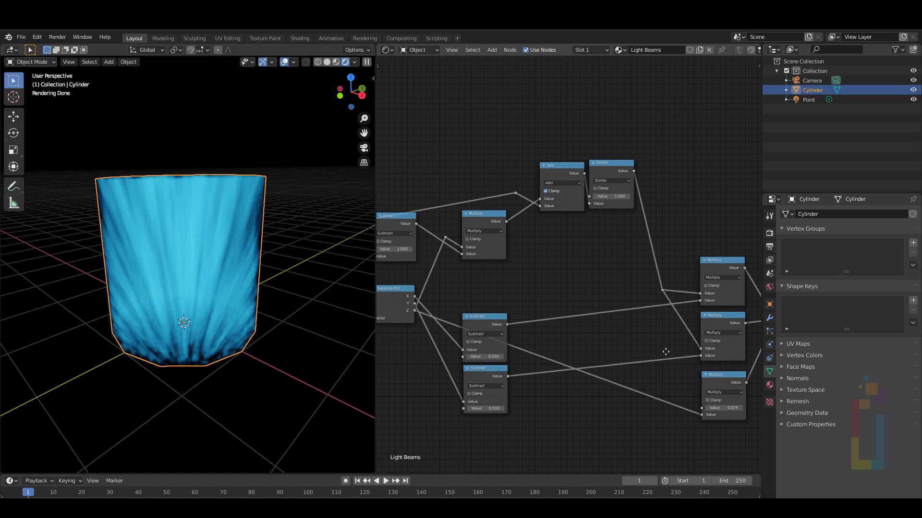
Add a reroute point on the Z link before the bottom Multiply and connect it to the RGB Curves Color input
middle_click_drag(665, 352, 399, 256)
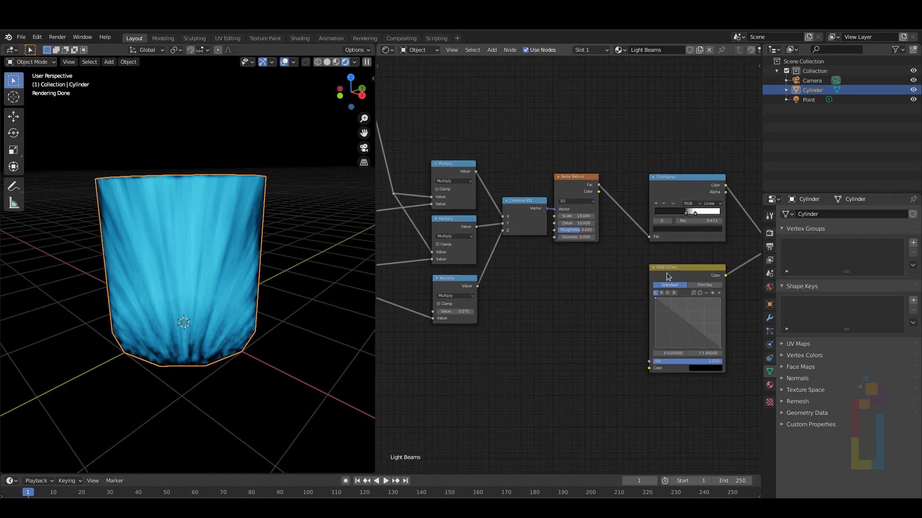
middle_click_drag(566, 294, 609, 302)
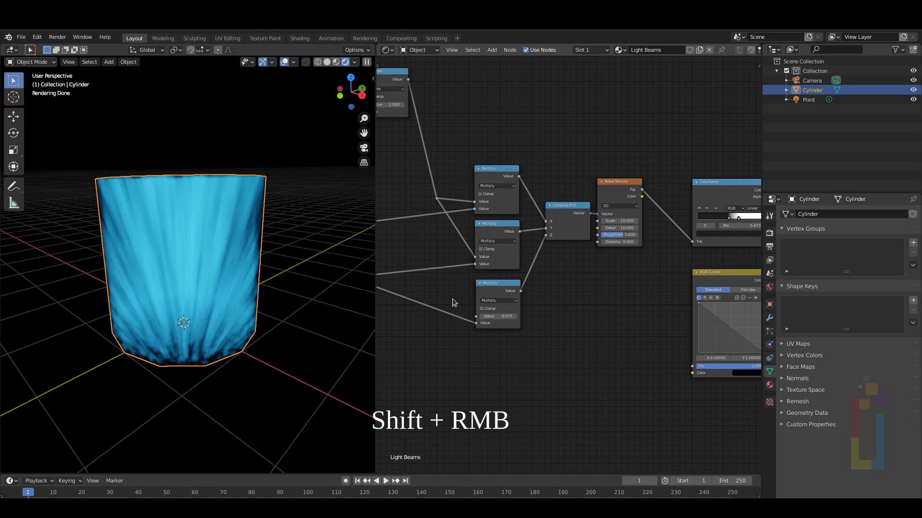
right_click_drag(452, 298, 435, 324, "shift")
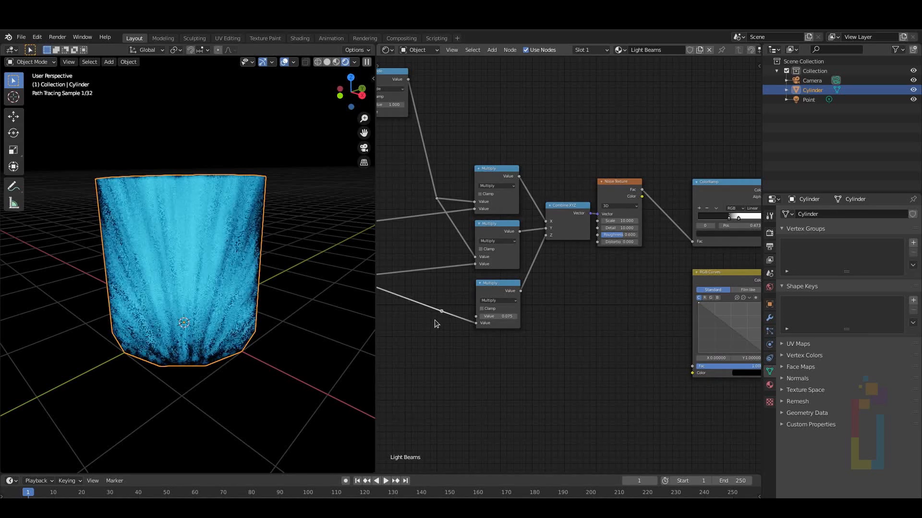
left_click_drag(442, 313, 701, 375)
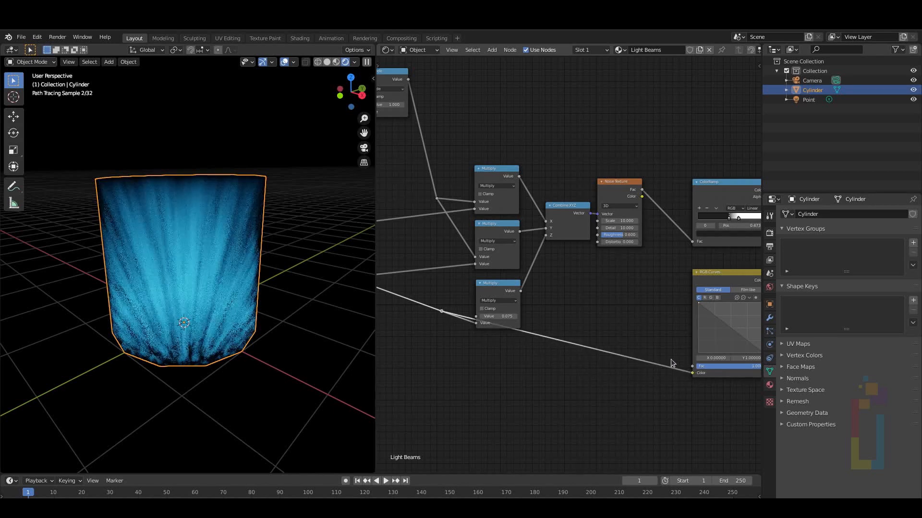
Shape the RGB Curves falloff into an S-curve with points at X 0.36364, Y 0.73750 and X 0.65, Y 0.14375
middle_click_drag(619, 312, 512, 320)
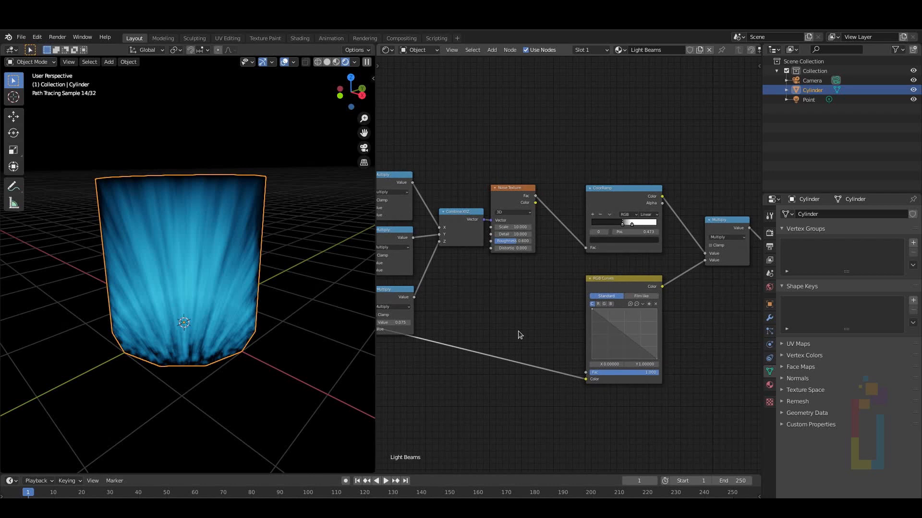
scroll(517, 331, "up", 5)
middle_click_drag(555, 366, 418, 177)
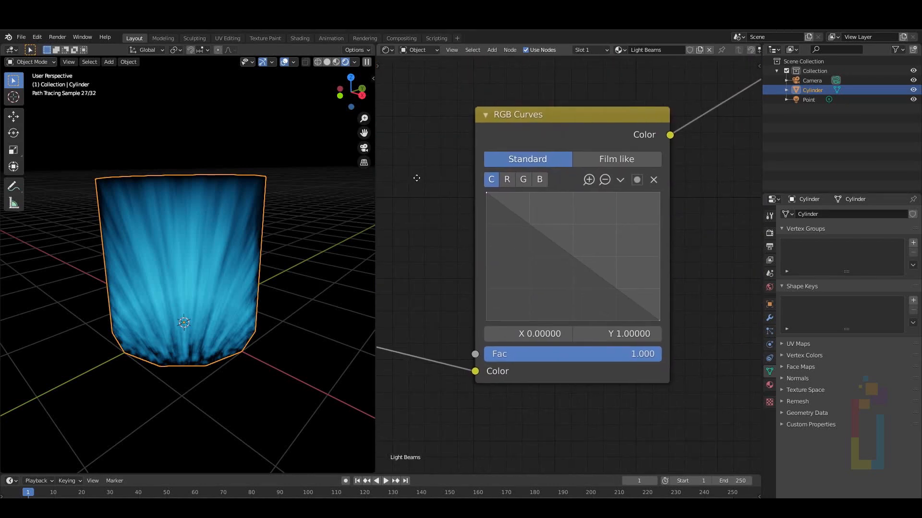
scroll(435, 233, "up", 2)
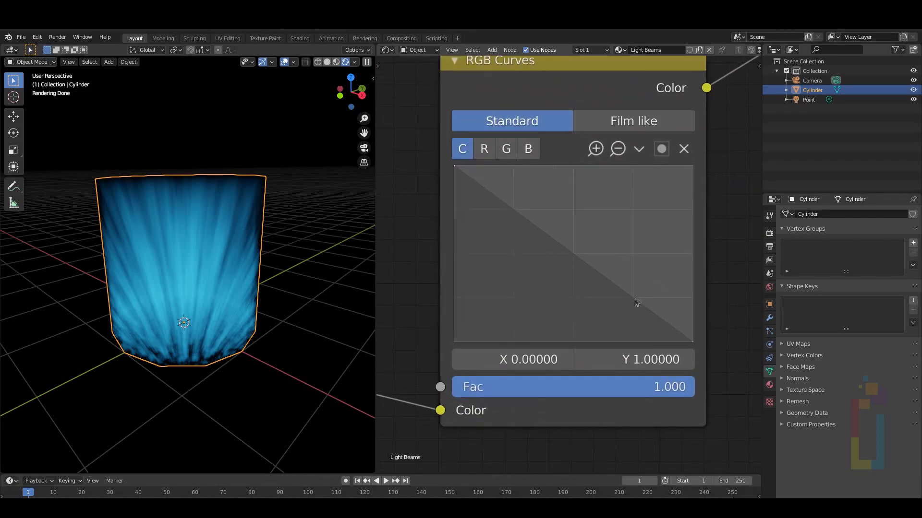
left_click_drag(635, 299, 598, 334)
left_click_drag(510, 265, 541, 212)
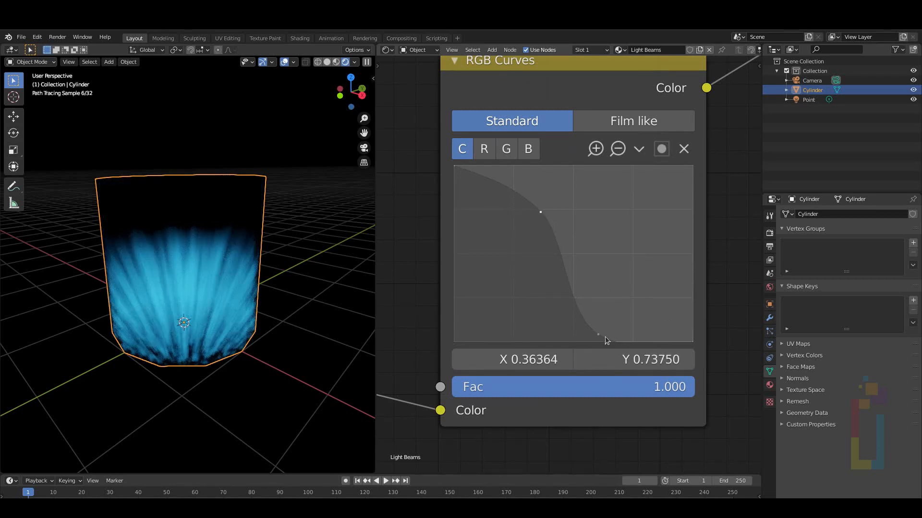
left_click_drag(597, 333, 610, 316)
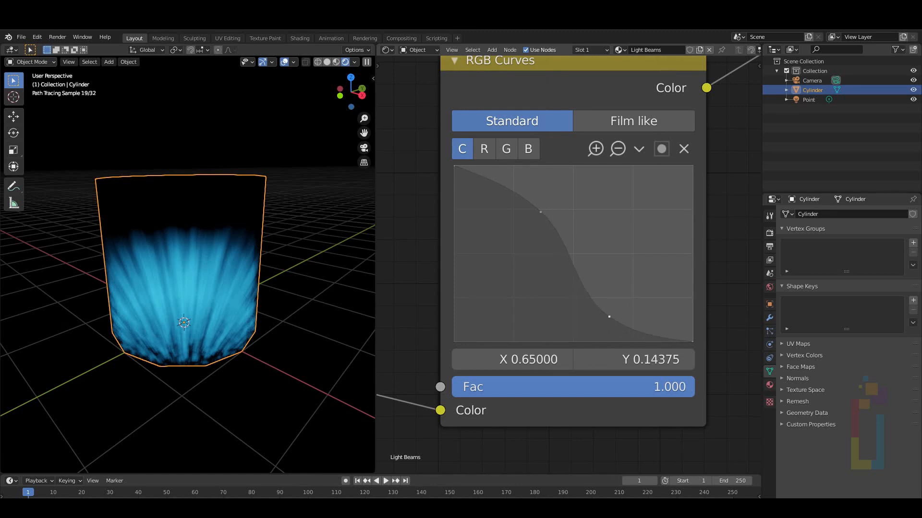
scroll(424, 272, "down", 8)
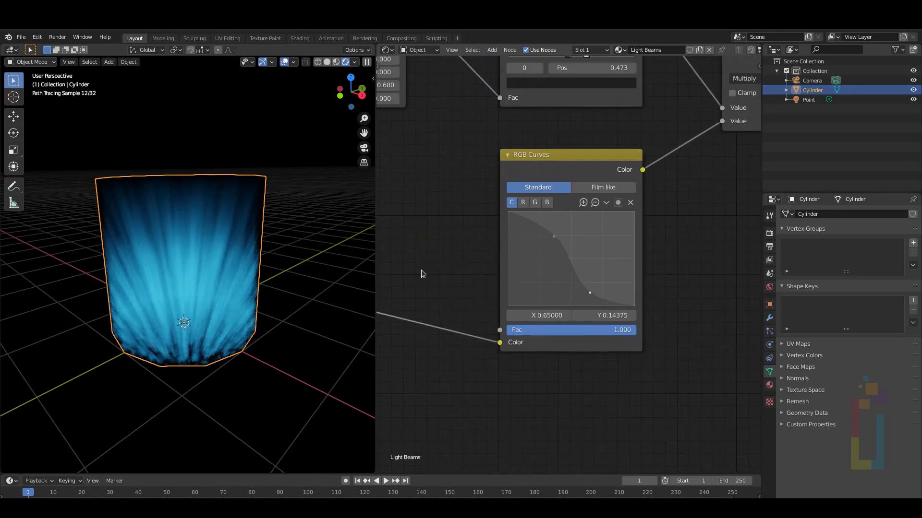
Trace the node tree back to the first Divide node above Texture Coordinate and examine its values
middle_click_drag(421, 270, 440, 290)
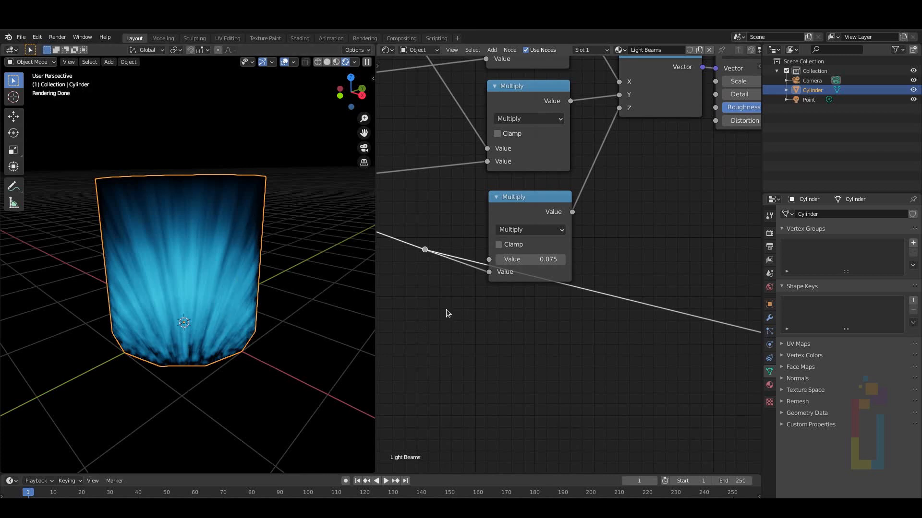
scroll(445, 311, "down", 2)
middle_click_drag(445, 309, 731, 338)
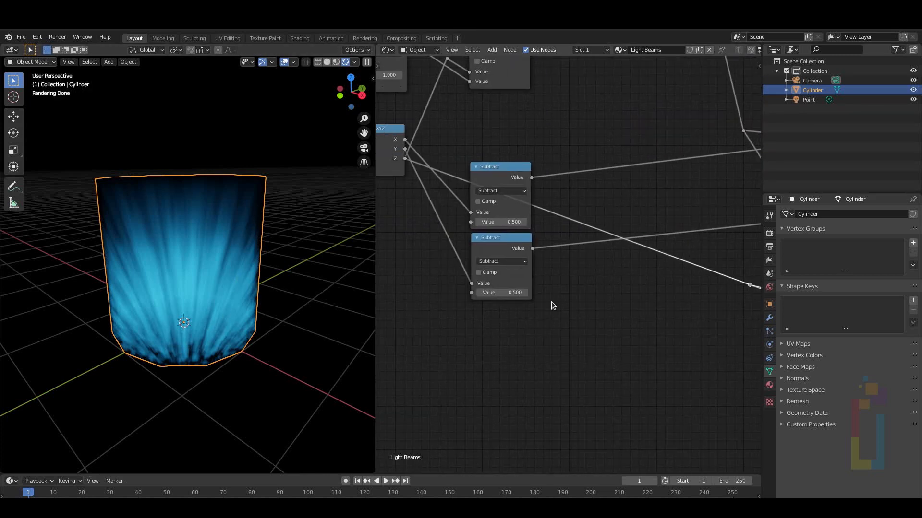
scroll(450, 306, "down", 8)
middle_click_drag(447, 305, 576, 394)
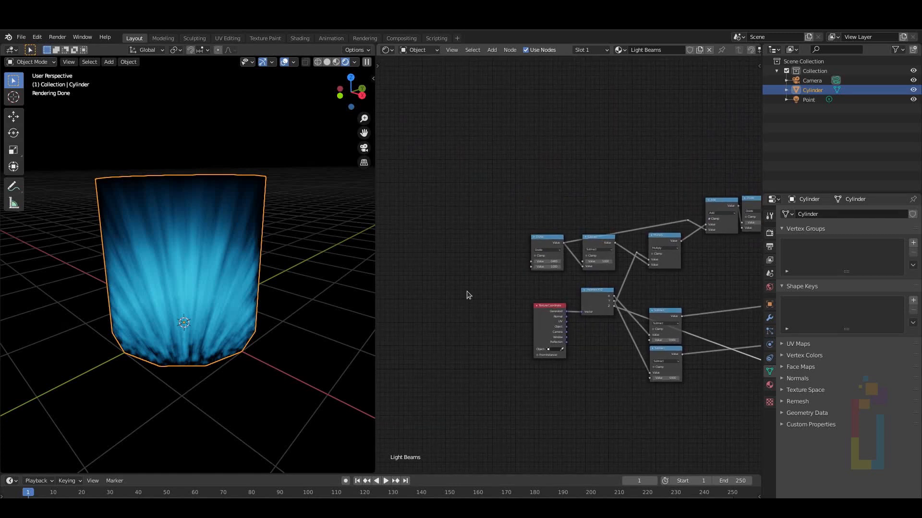
scroll(464, 291, "up", 5)
scroll(446, 324, "up", 2)
middle_click_drag(443, 336, 575, 354)
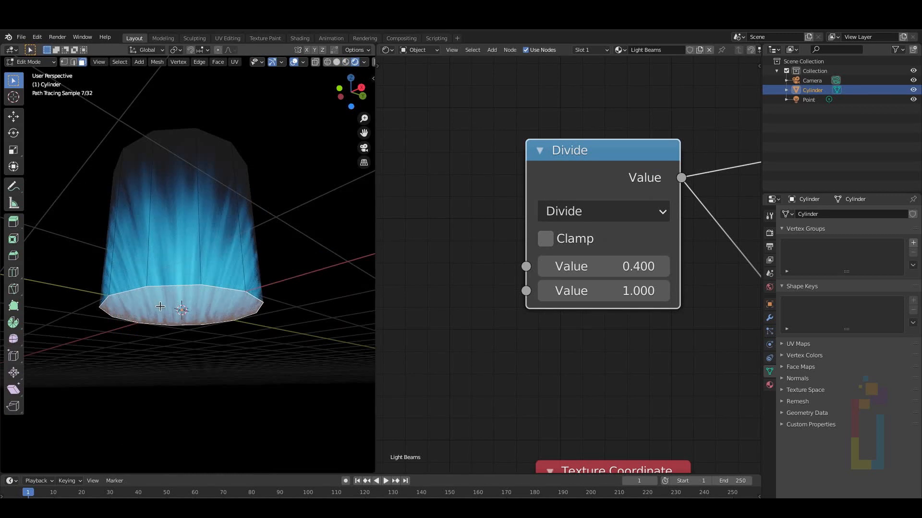
Scale the cylinder's bottom face to about 0.52 with the global Z axis locked, then clear the selection
middle_click_drag(263, 243, 307, 281)
key("s")
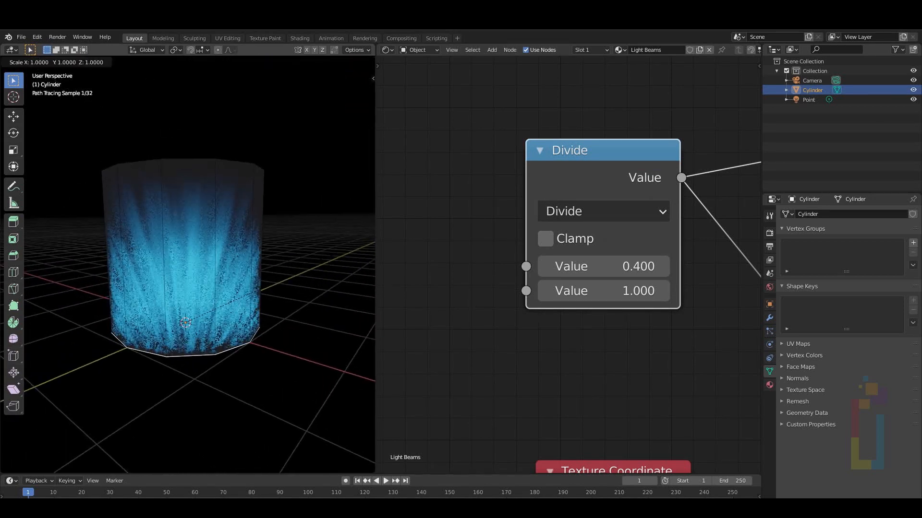
key("shift+z")
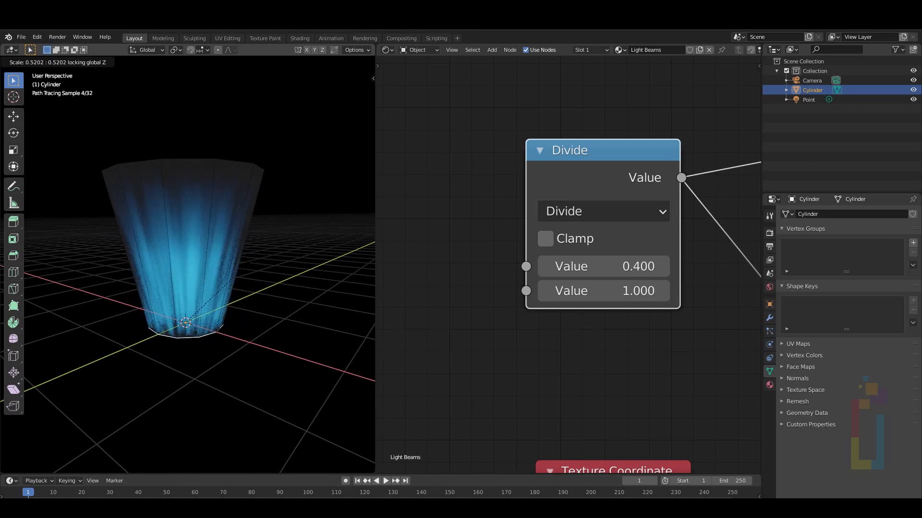
key("Escape")
key("alt+a")
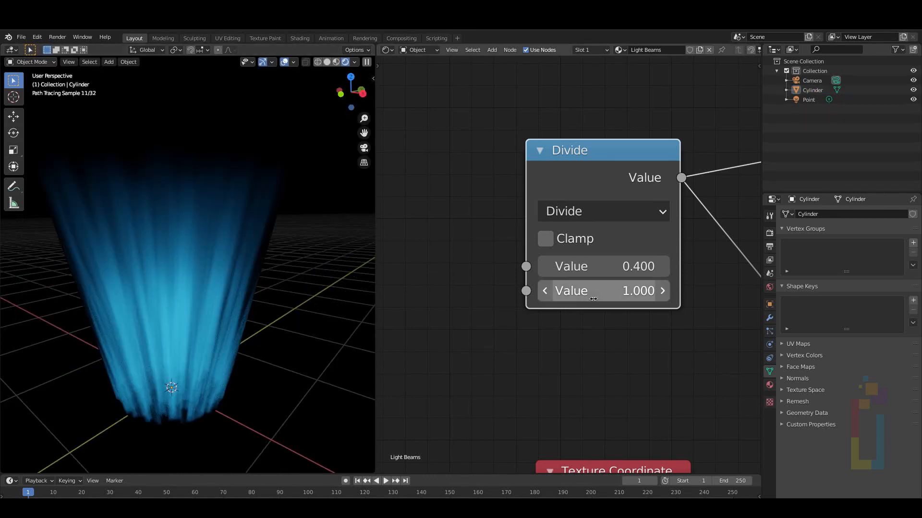
mouse_move(624, 266)
left_mouse_down()
mouse_move(672, 266)
mouse_move(619, 266)
mouse_move(628, 269)
mouse_move(620, 283)
mouse_move(597, 283)
mouse_move(627, 283)
left_mouse_up()
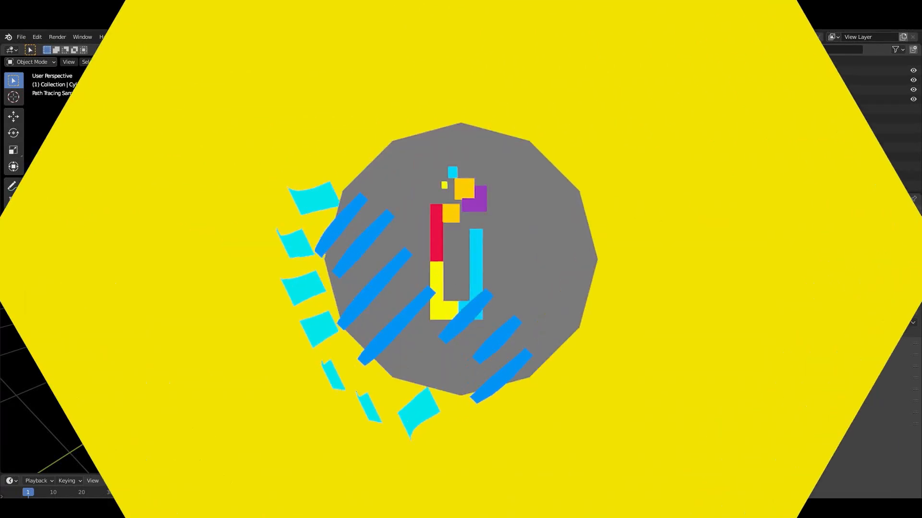